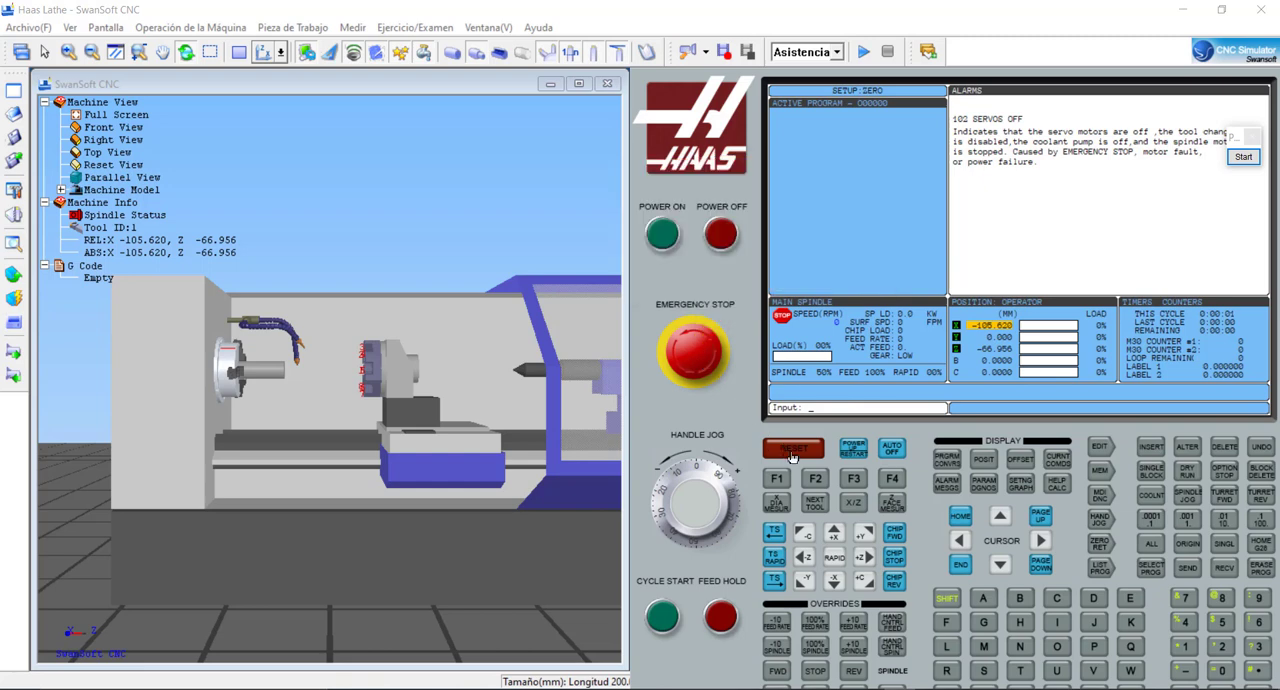
- Clear the servo alarm and power up the lathe so that all axes return to machine zero
left_click(791, 451)
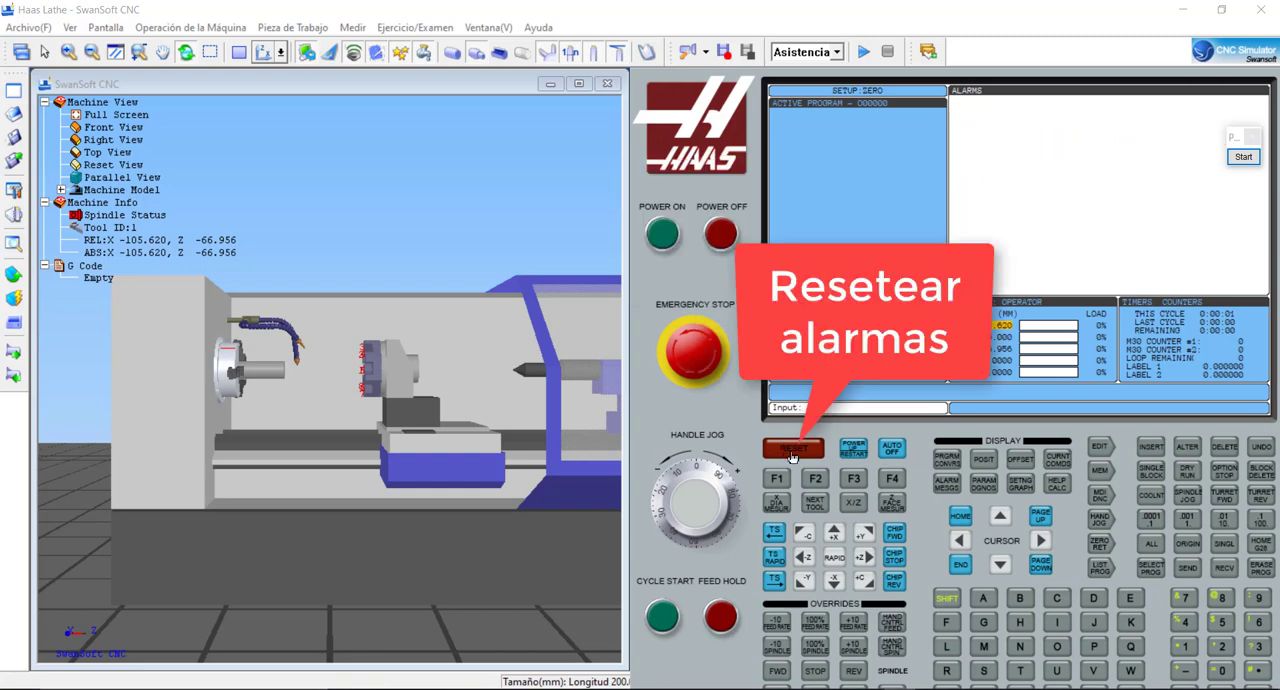
left_click(855, 449)
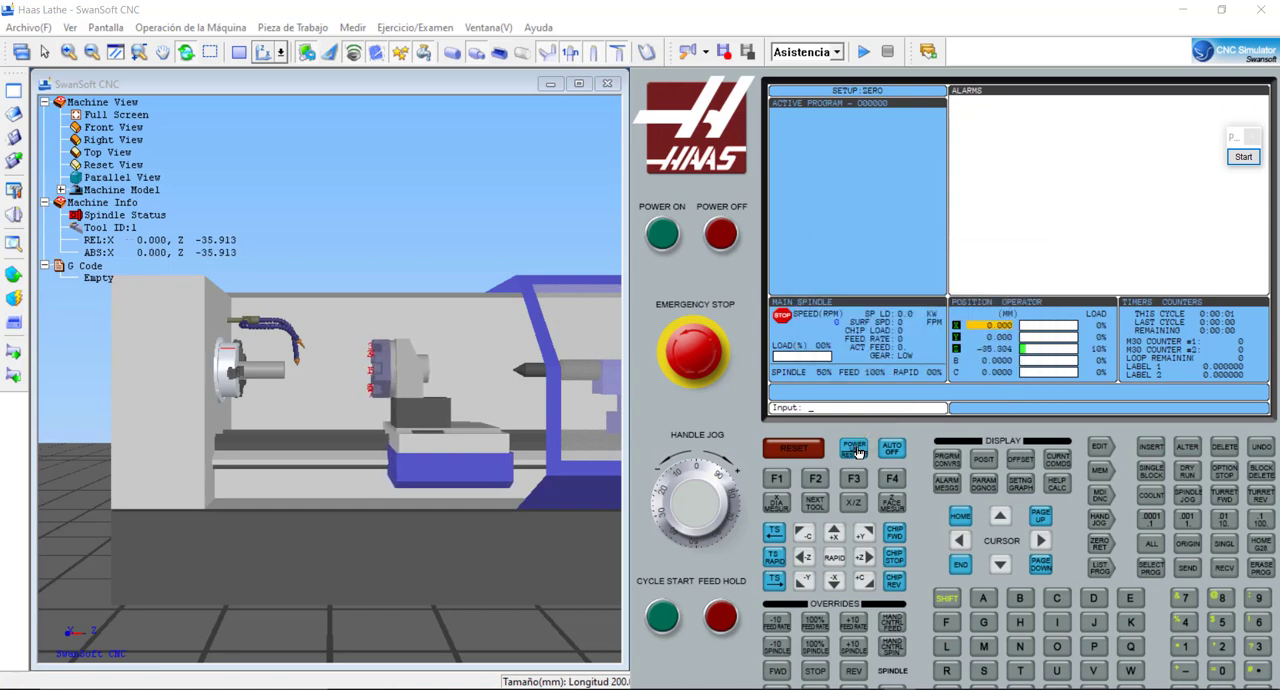
- Create a new program named O00001 in the control's memory program list
left_click(1106, 568)
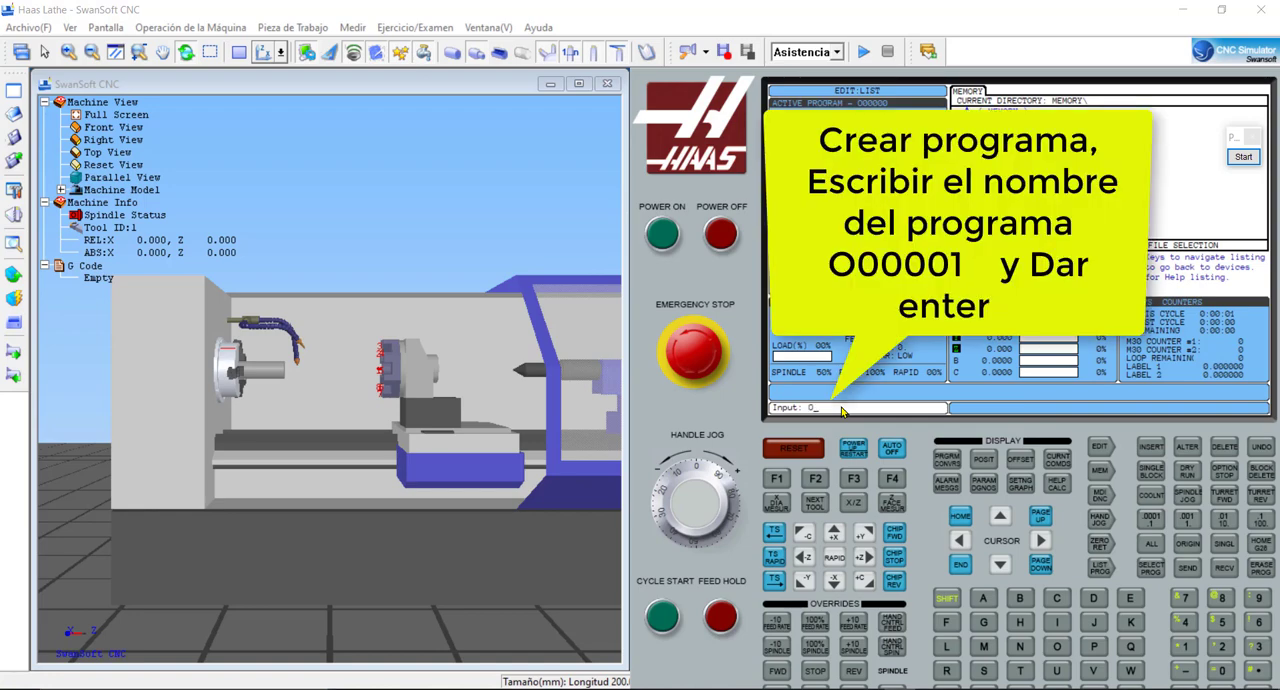
type("0001")
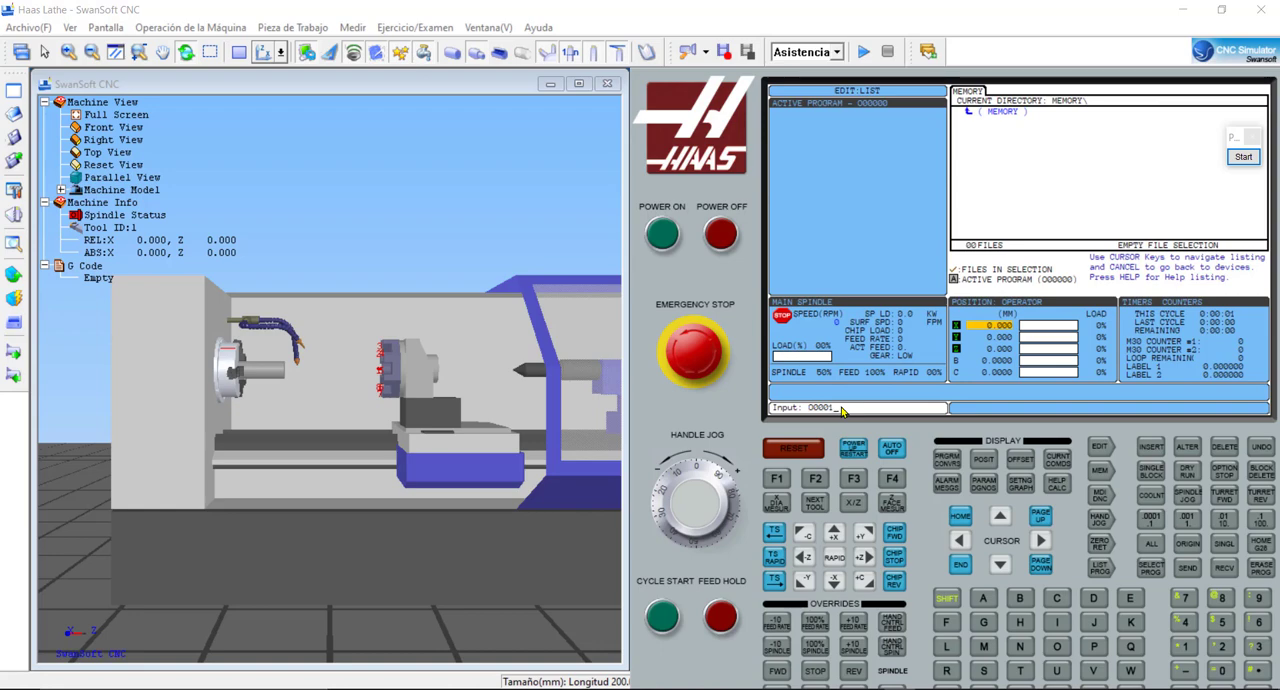
key("Insert")
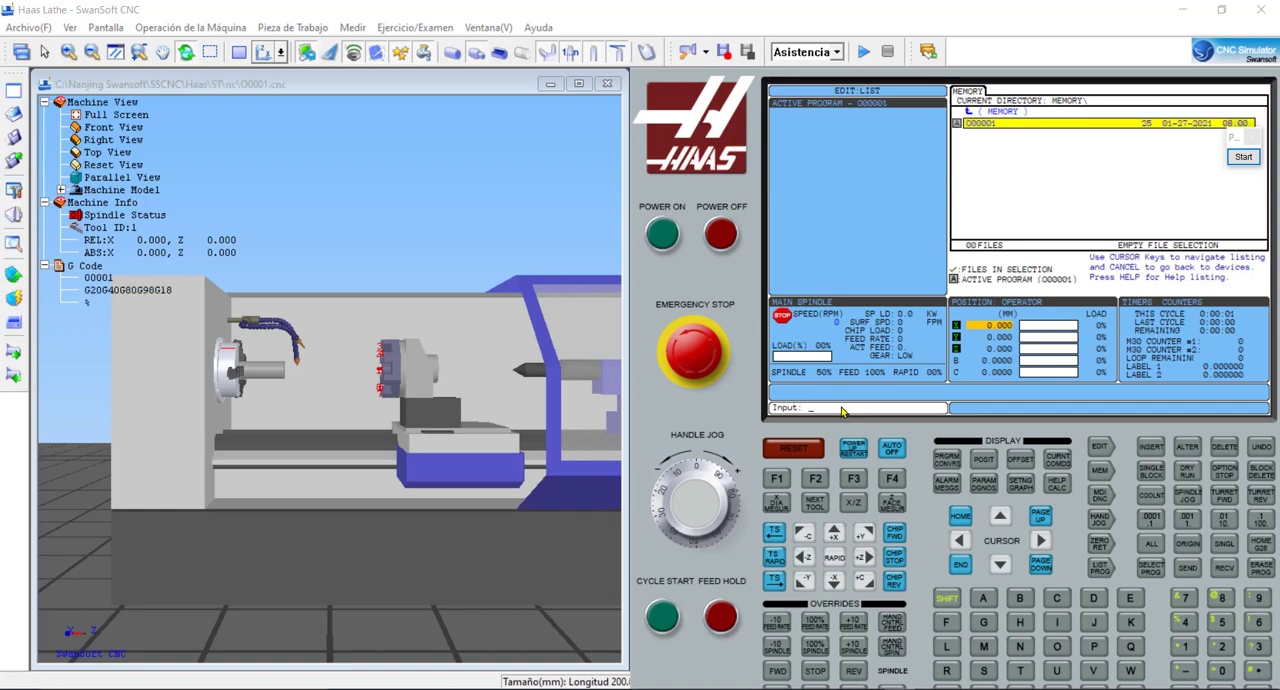
- Load the NC code file O0002 from the desktop into the program editor and collapse the G Code tree
left_click(1097, 446)
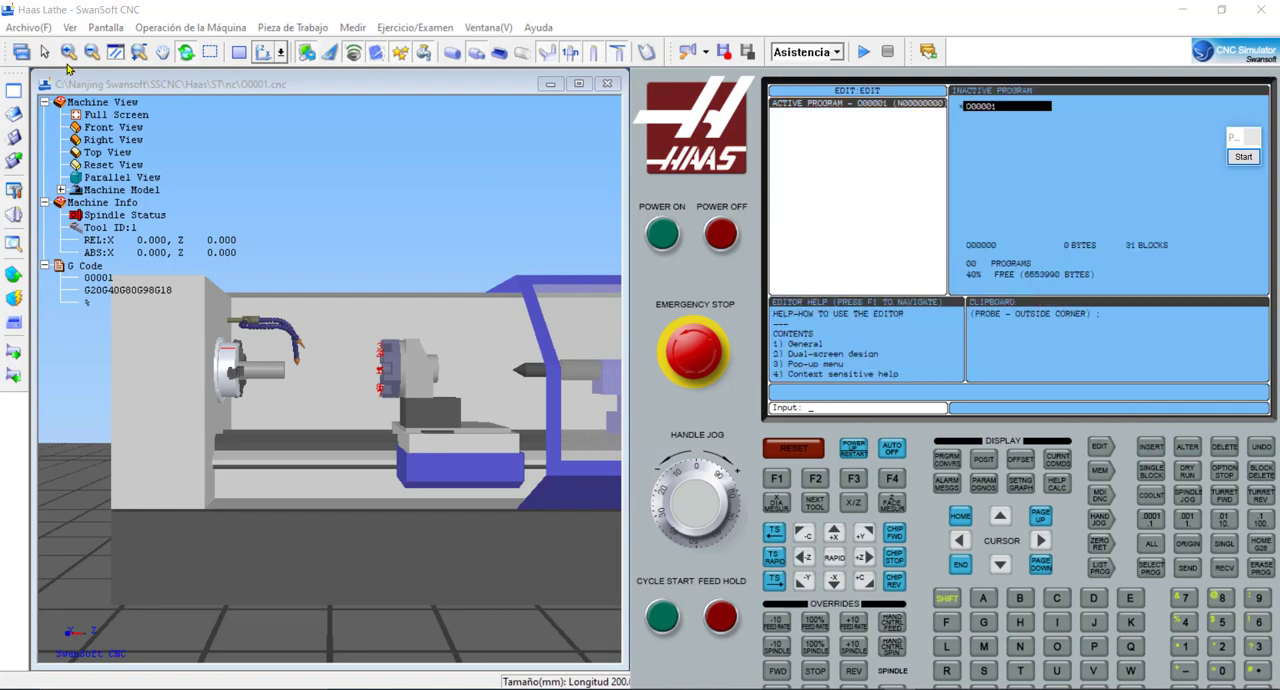
left_click(28, 27)
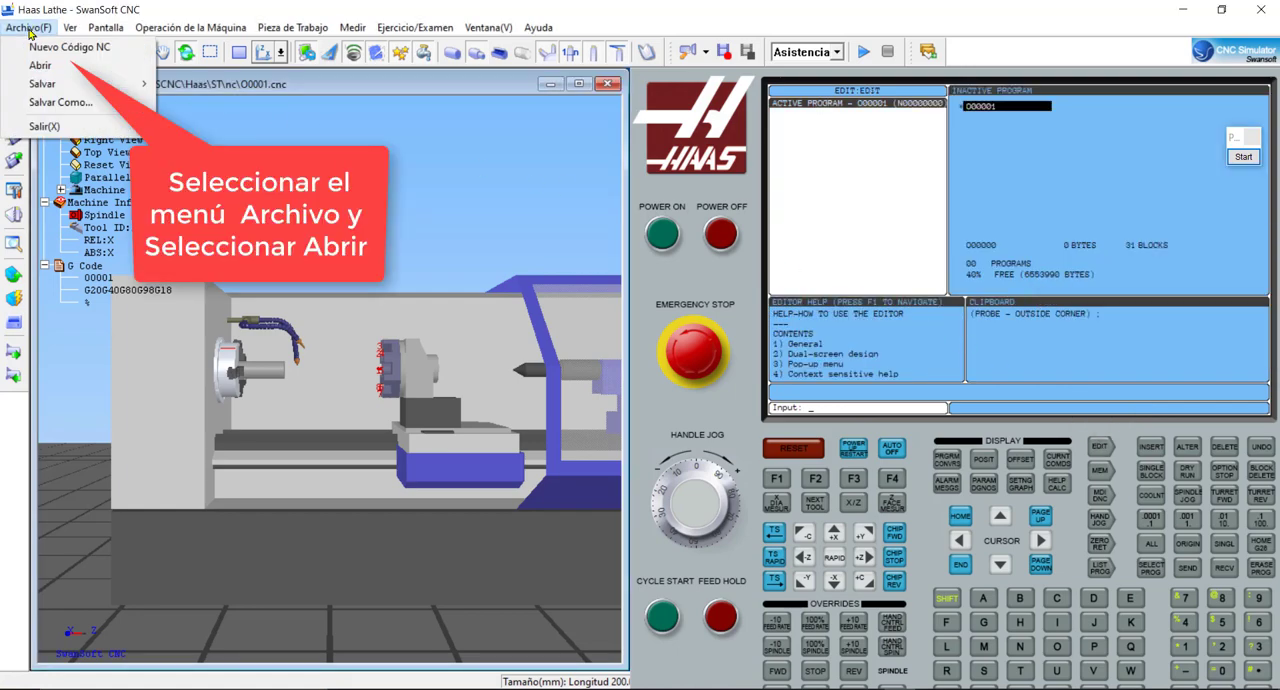
left_click(40, 65)
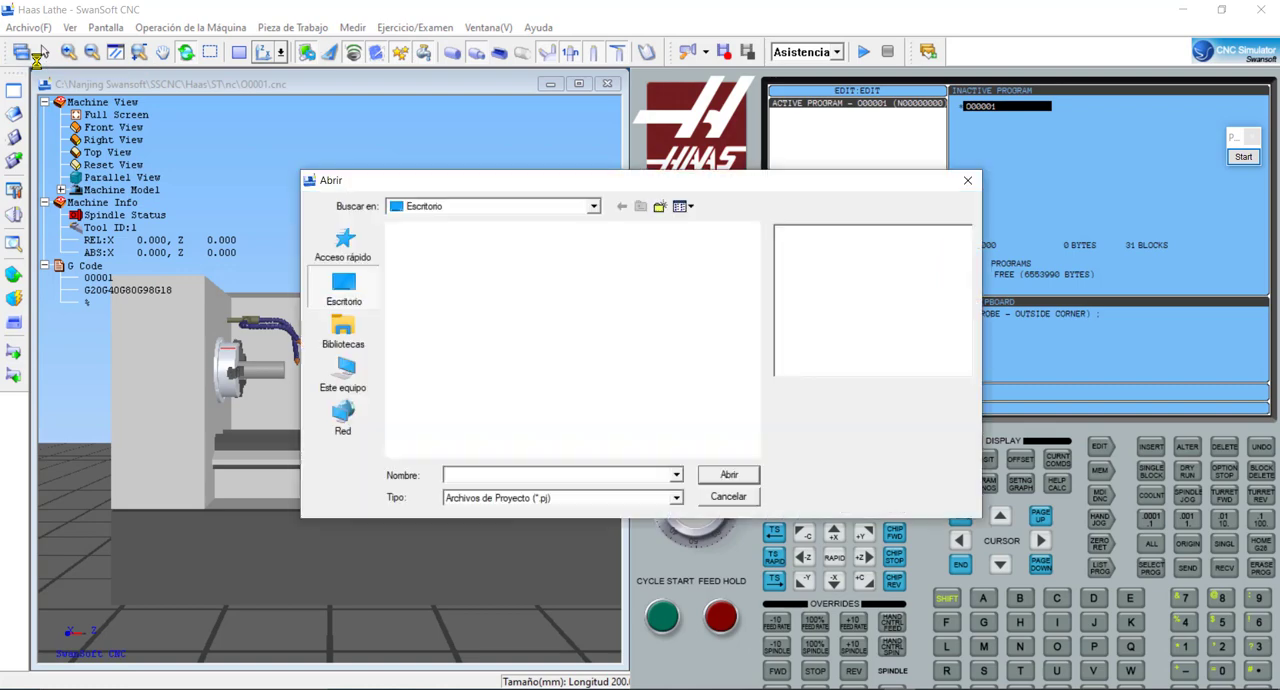
left_click(674, 499)
left_click(628, 524)
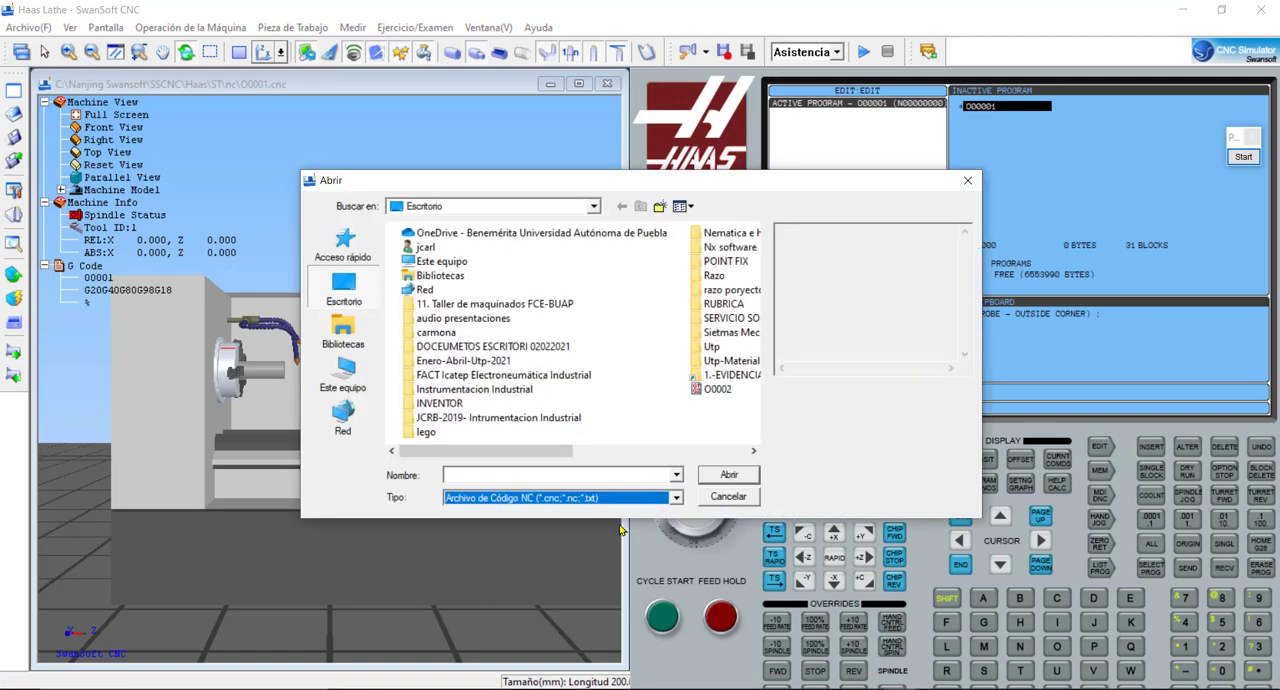
left_click(716, 390)
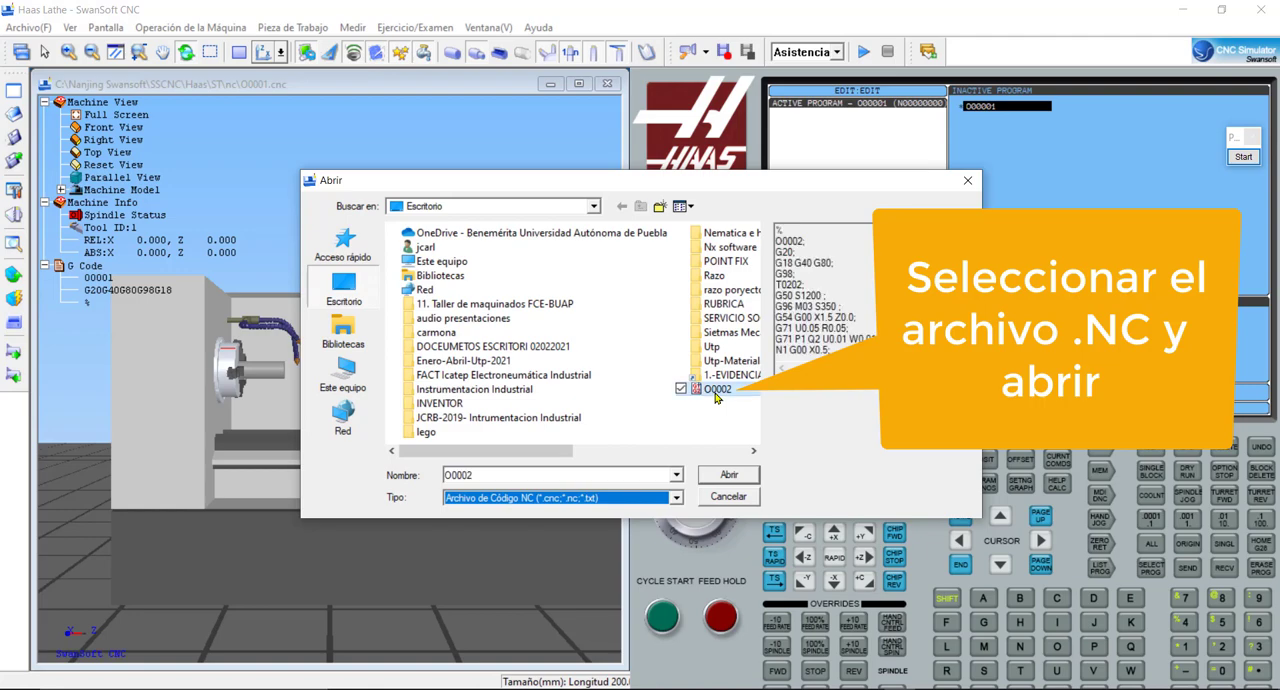
left_click(729, 476)
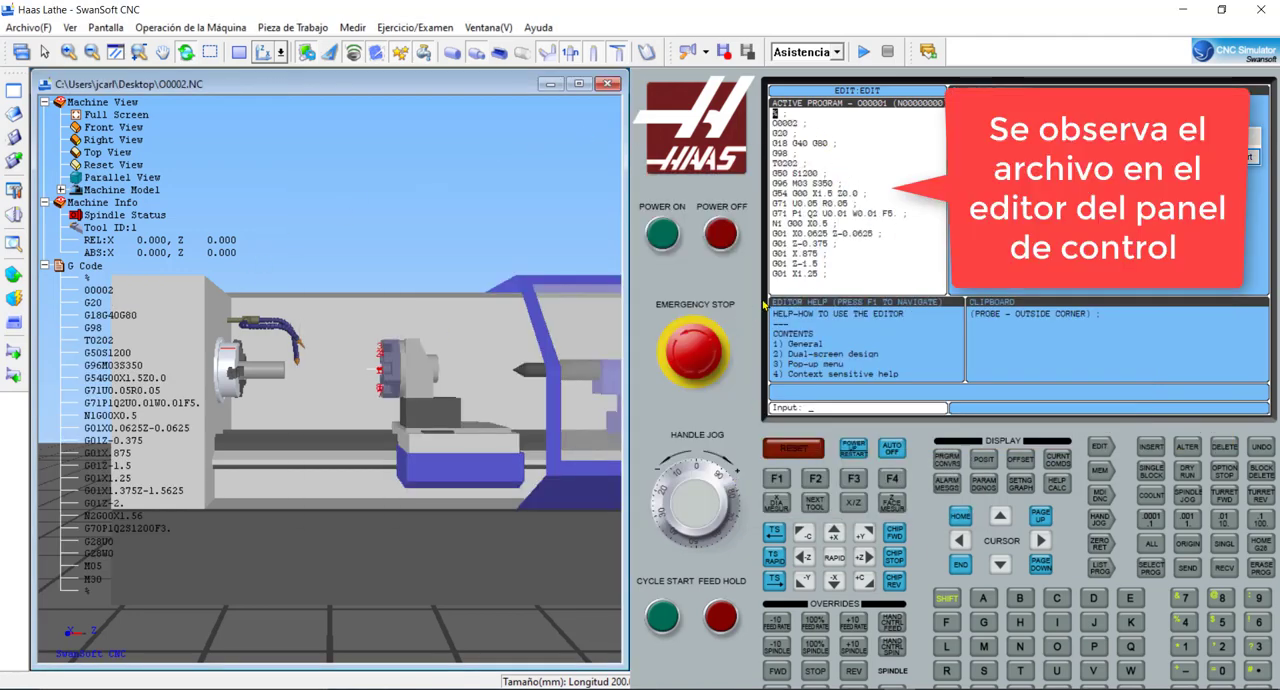
left_click(44, 266)
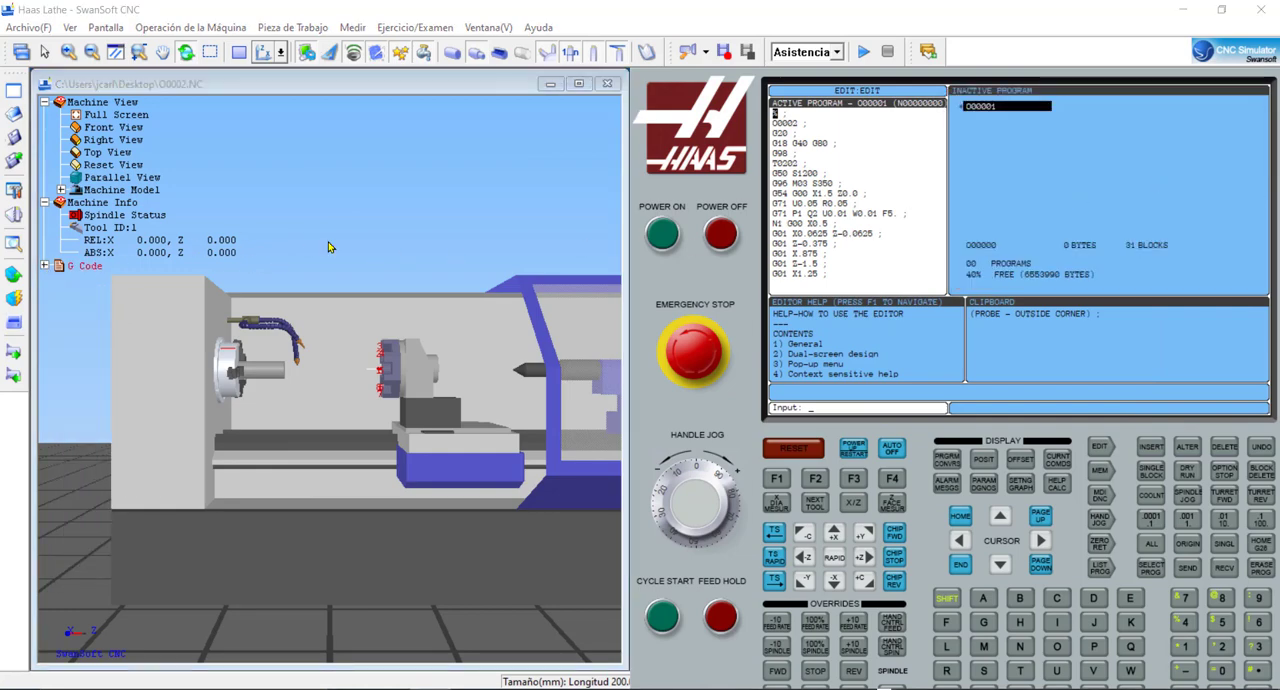
- Assign turning tool 001 from the tool database to magazine station 02
left_click(18, 213)
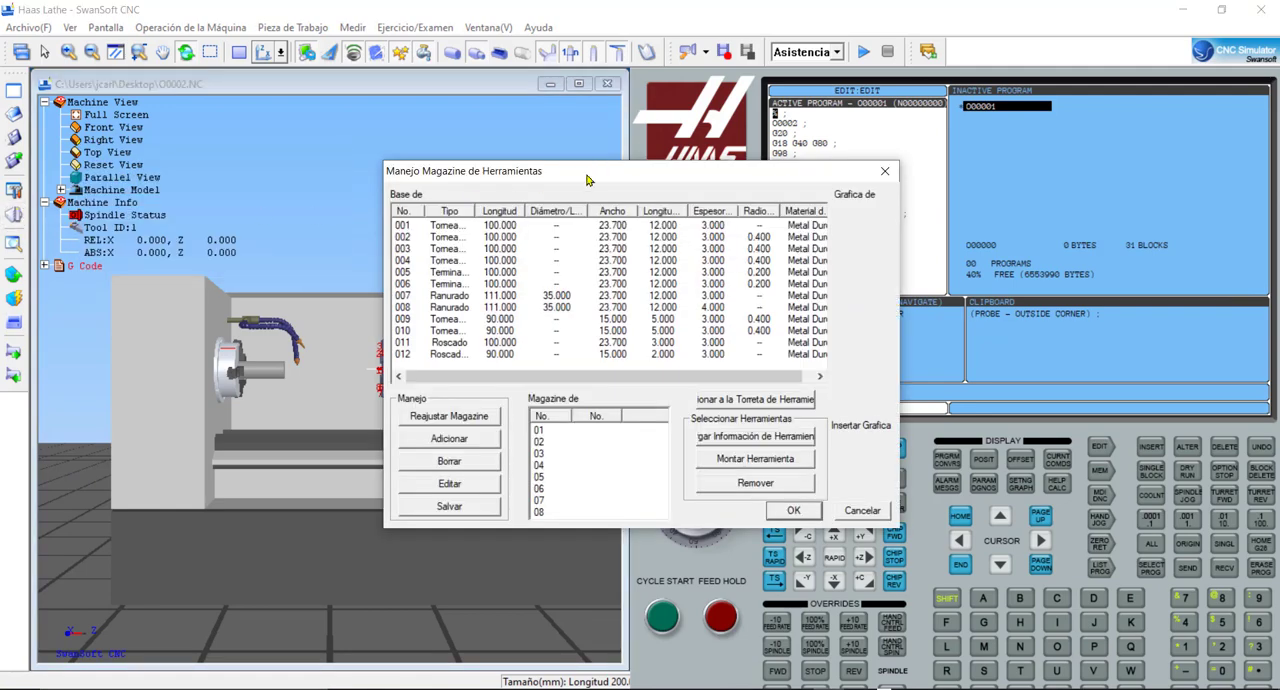
left_click_drag(588, 180, 472, 169)
left_click(386, 217)
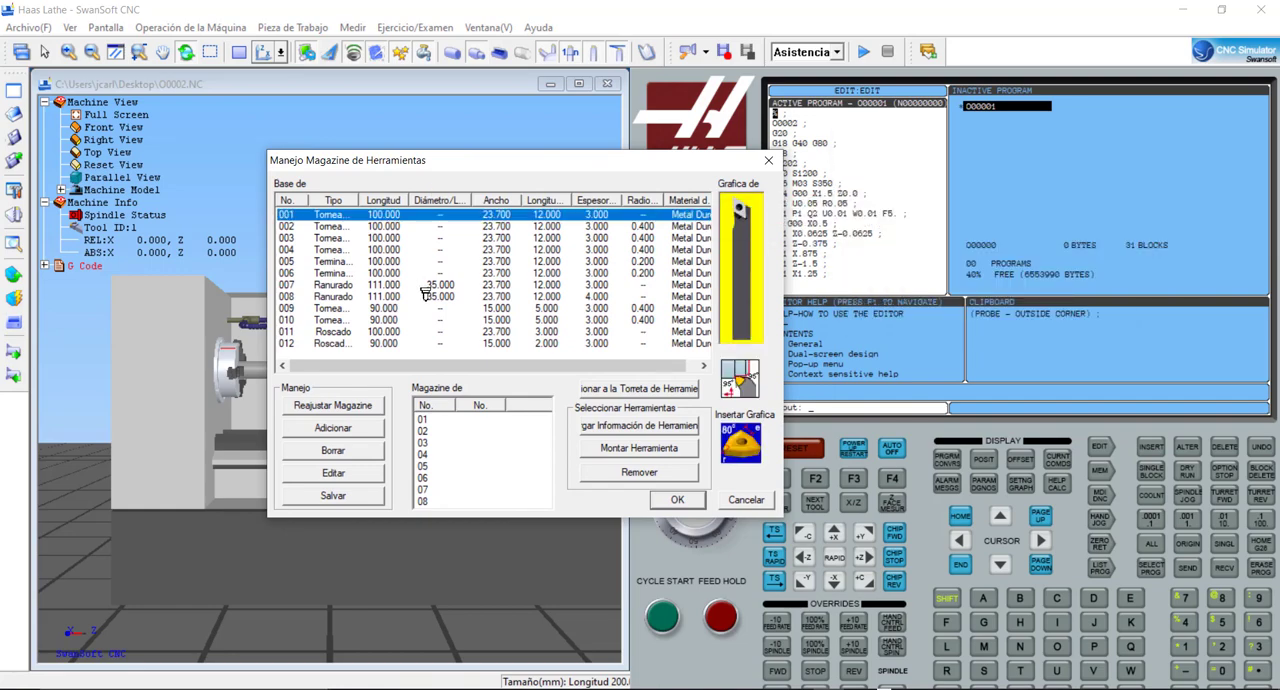
left_click(450, 431)
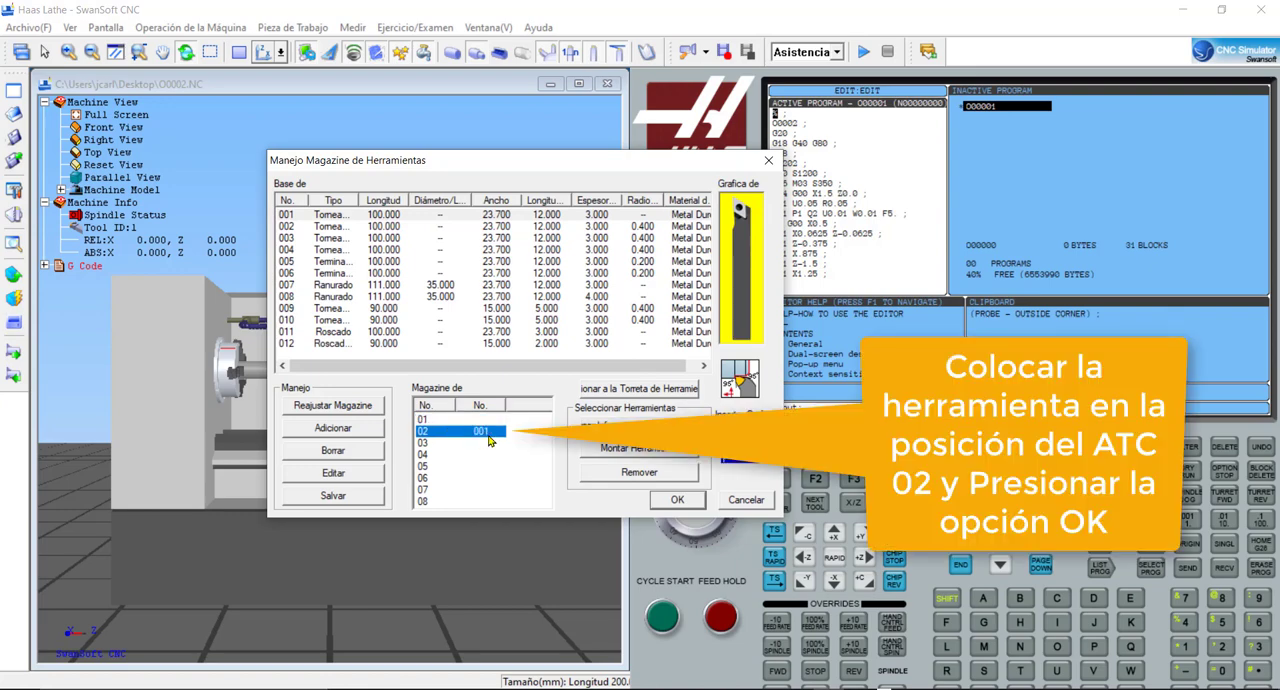
left_click(684, 503)
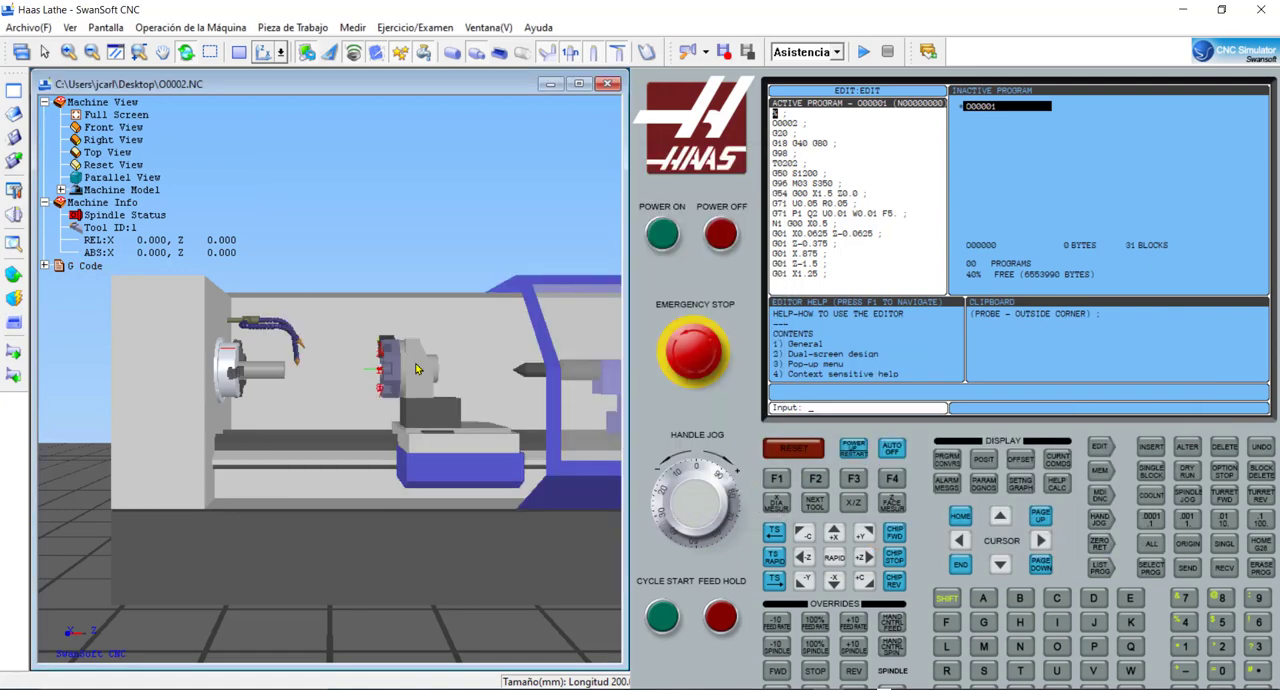
- Run the tool call T0202 in MDI mode to index the turret to tool 2
left_click_drag(361, 348, 427, 368)
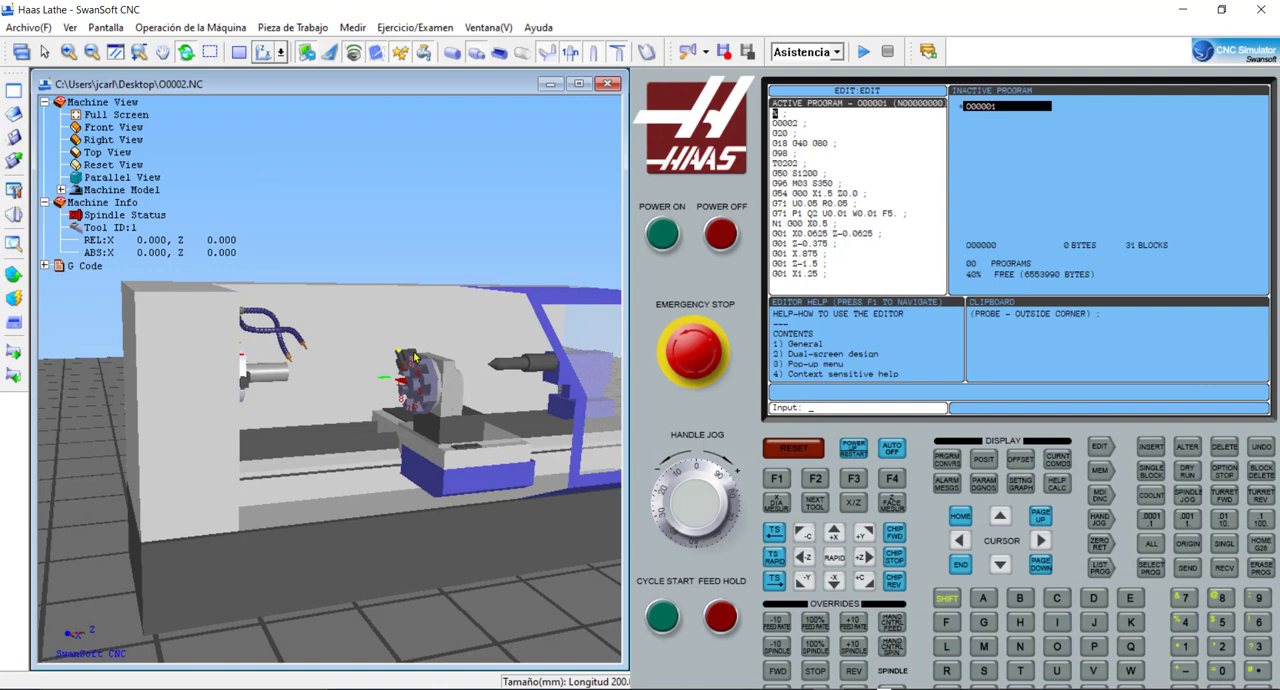
scroll(413, 352, "up", 1)
scroll(413, 350, "up", 6)
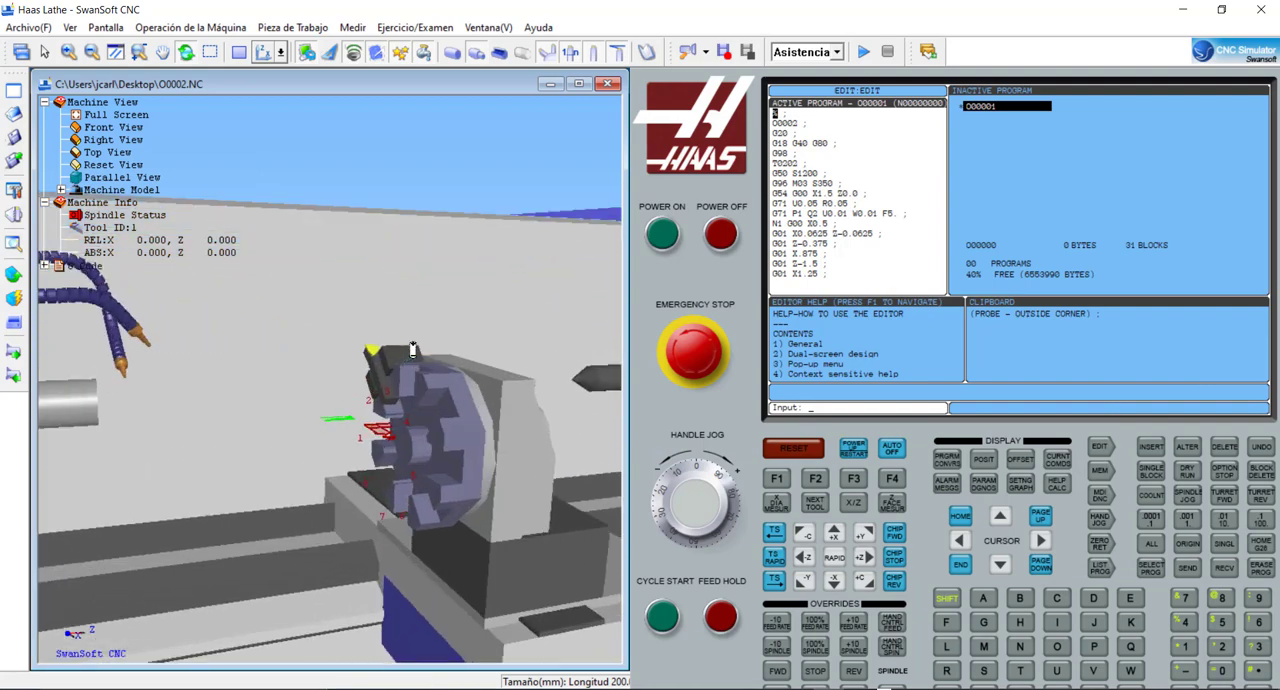
mouse_move(403, 374)
left_mouse_down()
mouse_move(450, 366)
mouse_move(407, 393)
left_mouse_up()
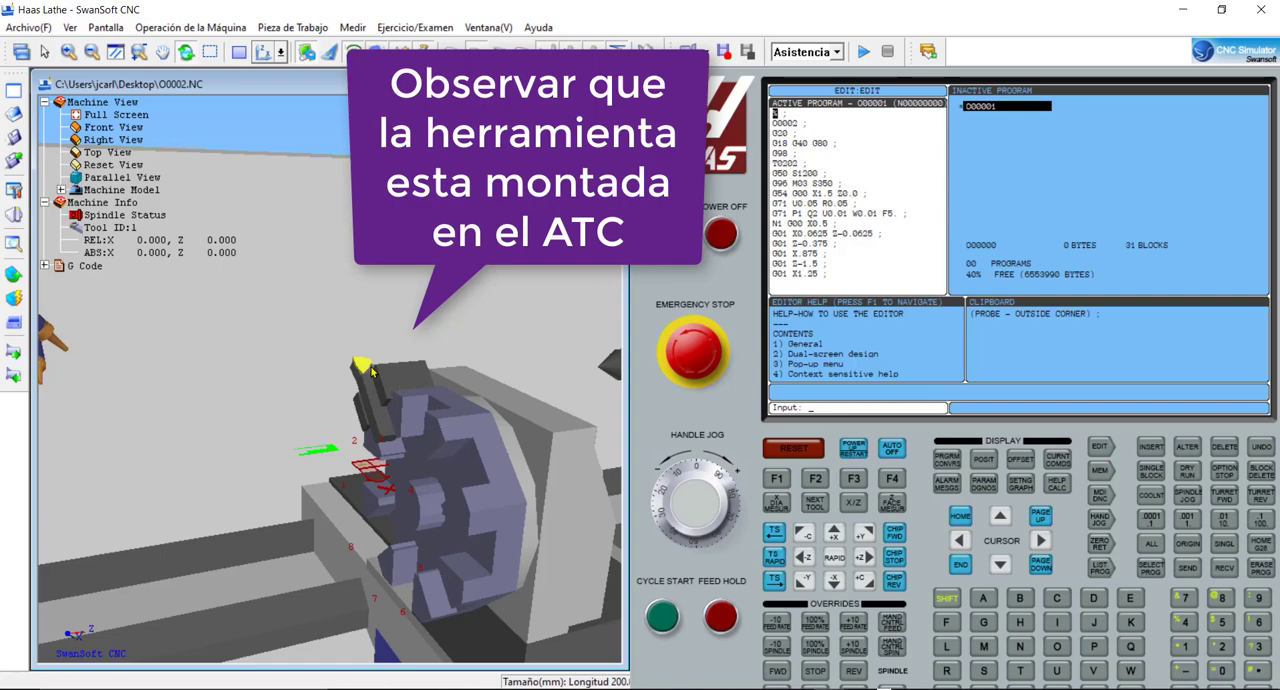
left_click(1099, 495)
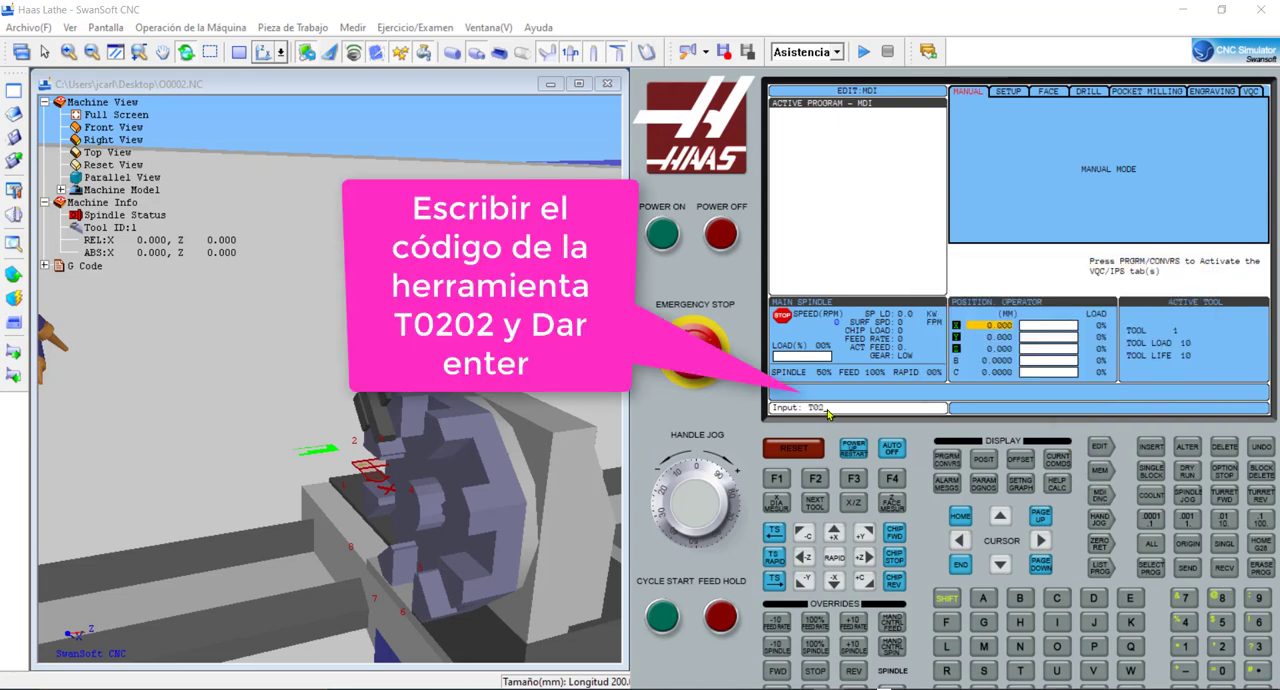
type("02")
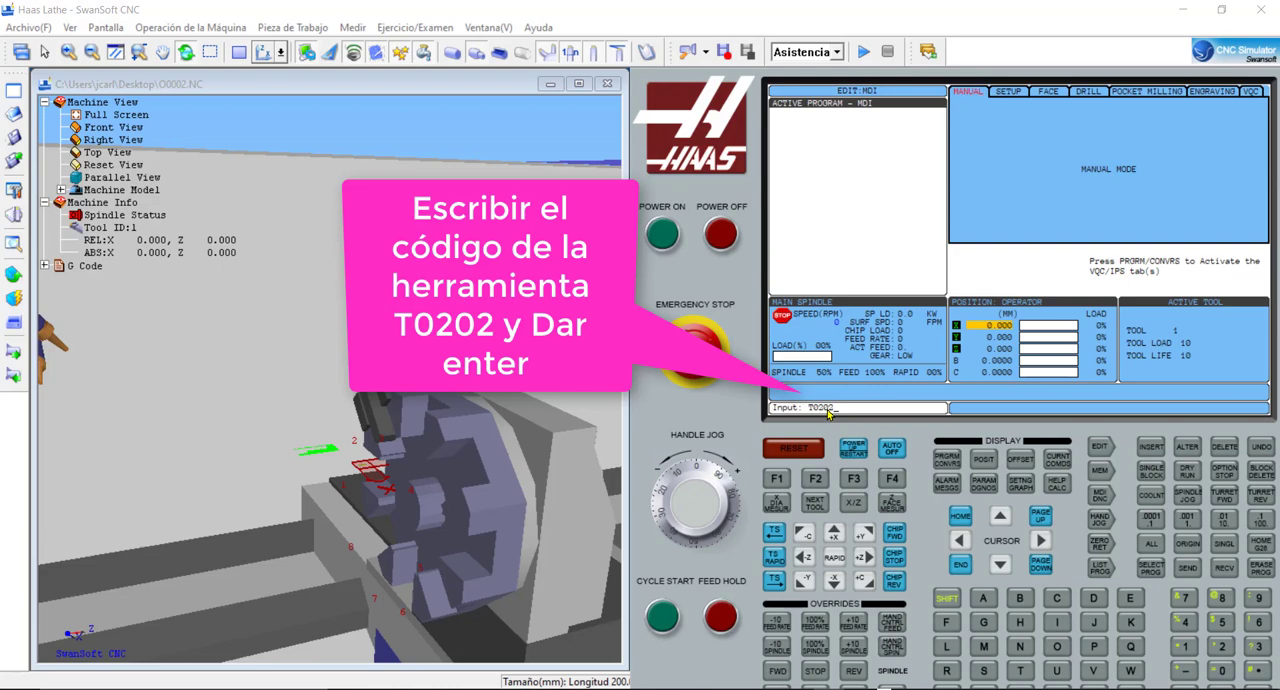
key("Return")
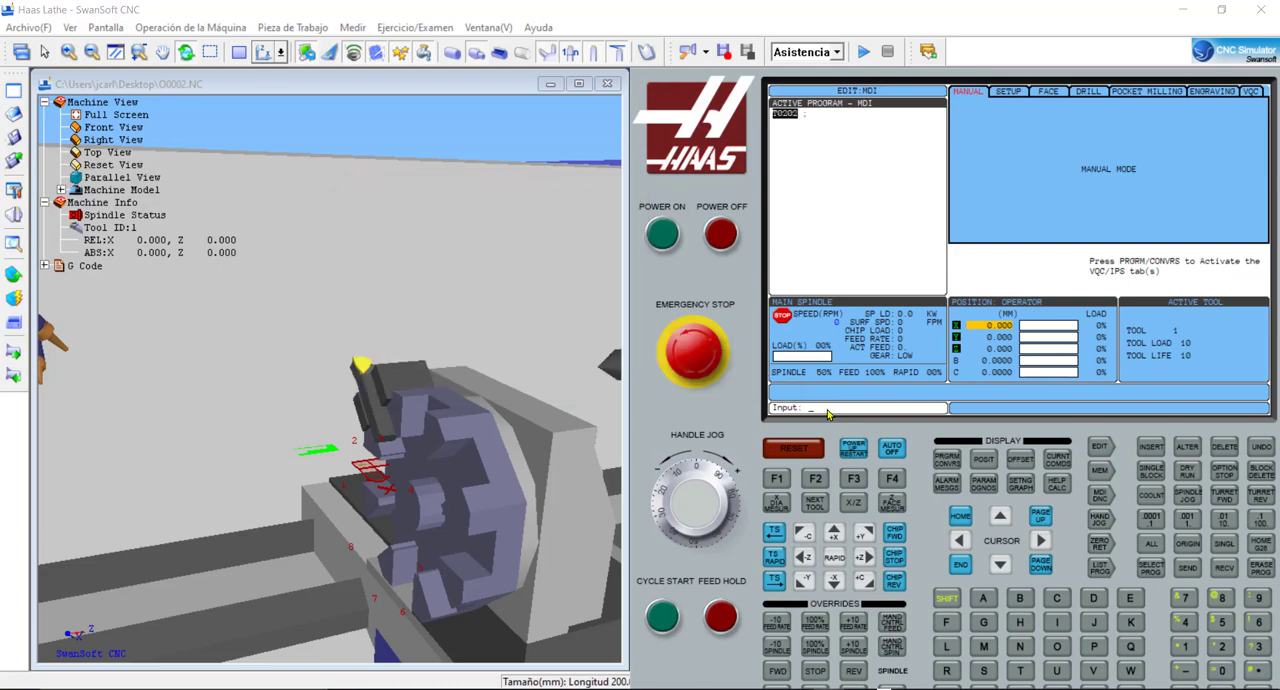
left_click(657, 624)
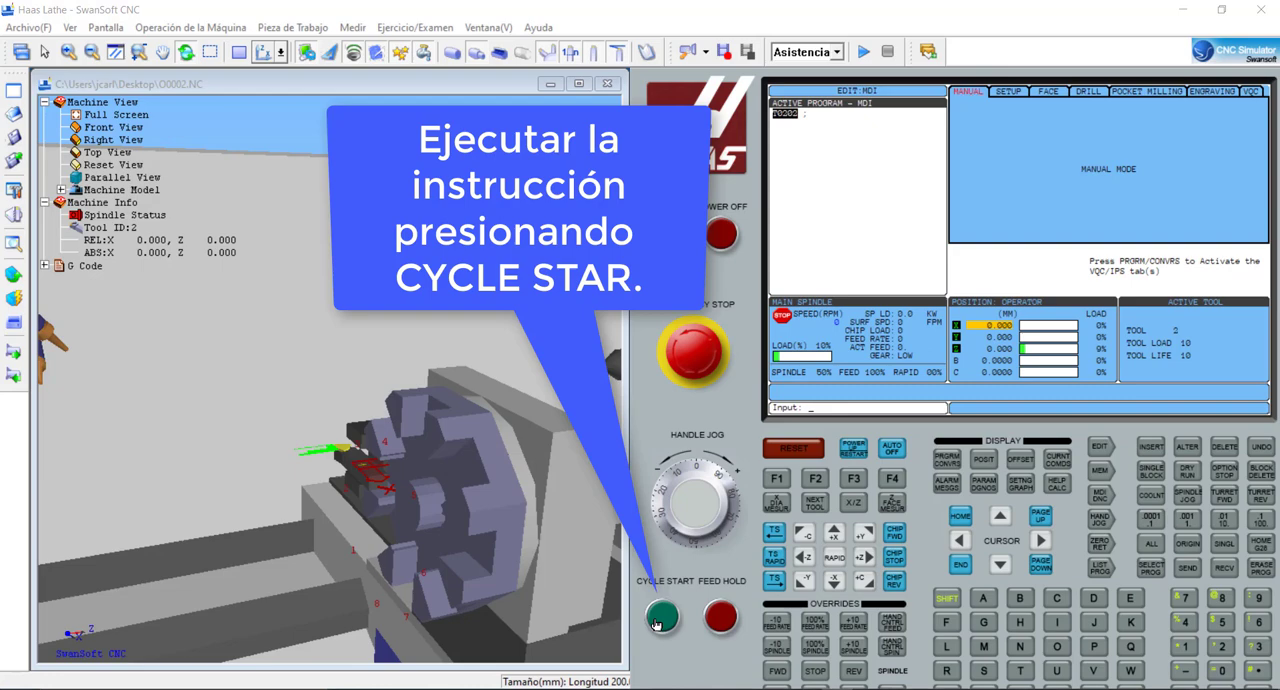
- Examine the indexed tool on the turret up close, reset the machine view, and frame the chuck and workpiece
left_click_drag(322, 467, 303, 465)
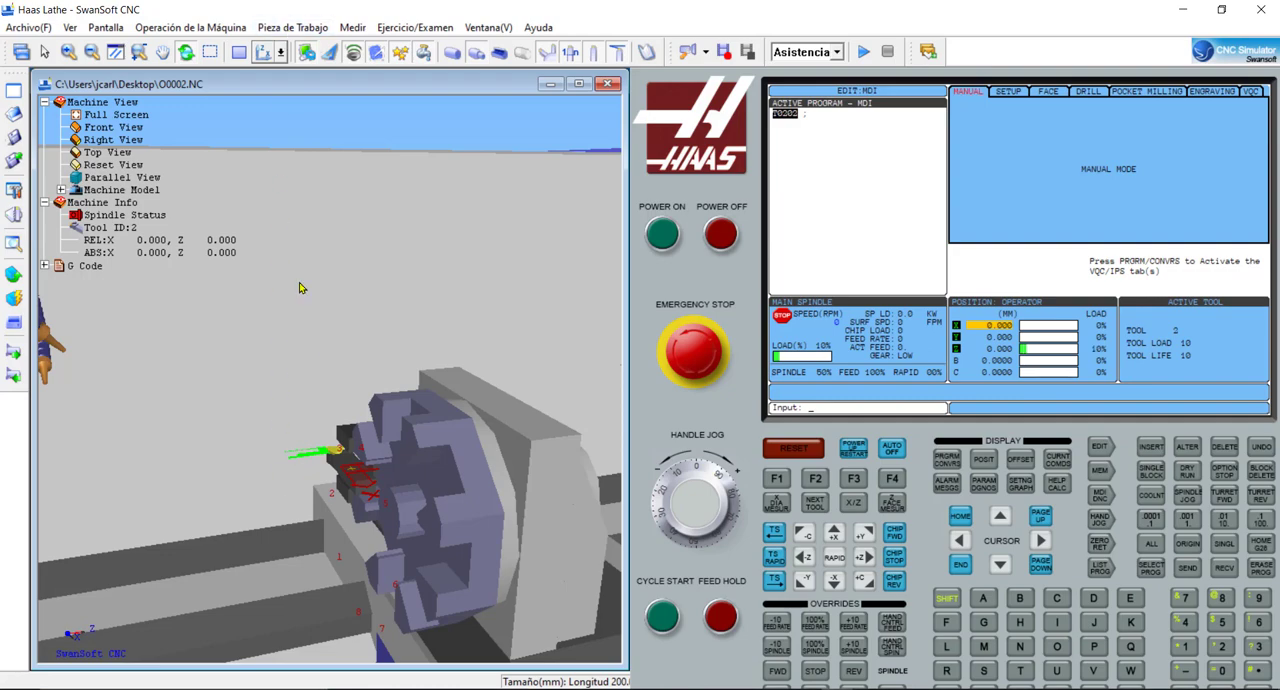
left_click_drag(297, 351, 170, 377)
scroll(142, 382, "up", 2)
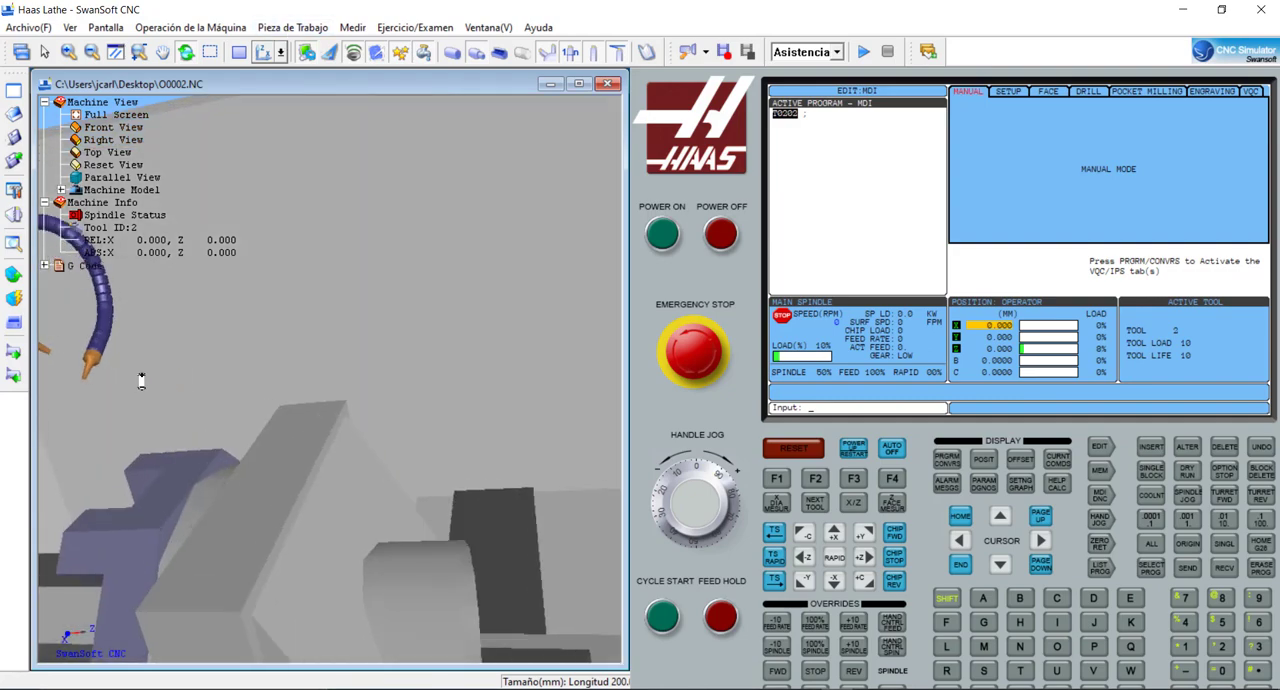
scroll(142, 390, "down", 2)
scroll(141, 390, "down", 2)
scroll(110, 418, "down", 1)
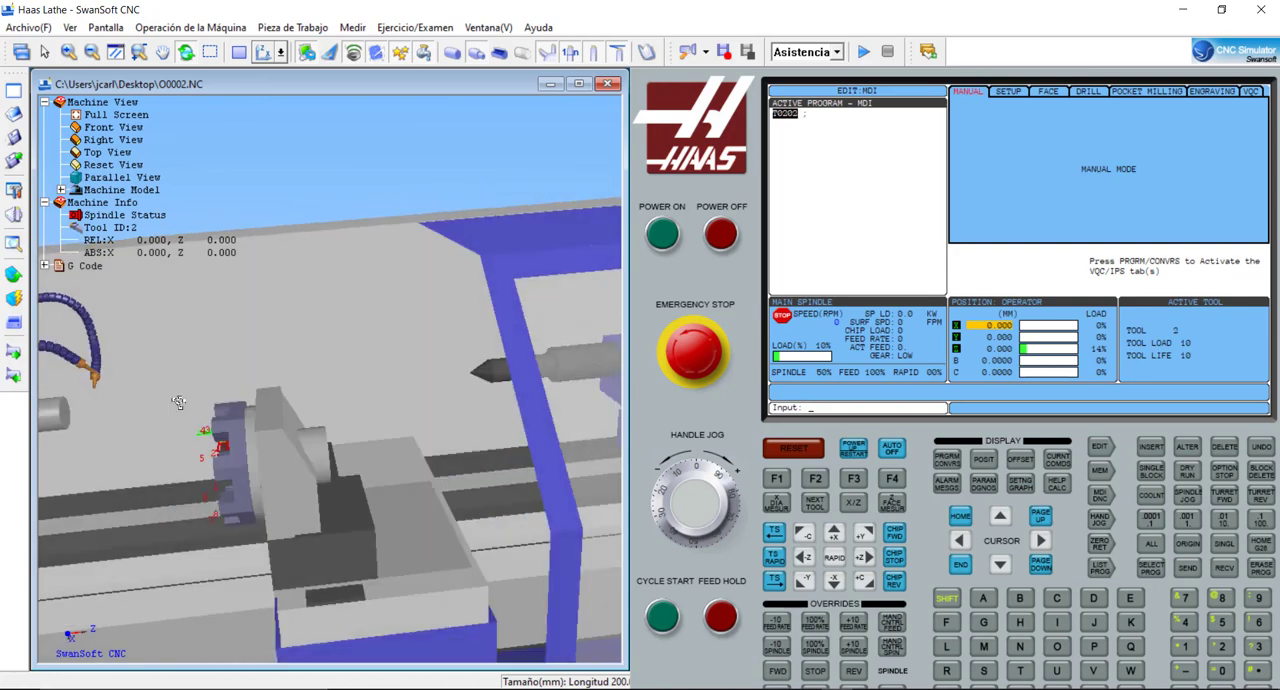
left_click(116, 51)
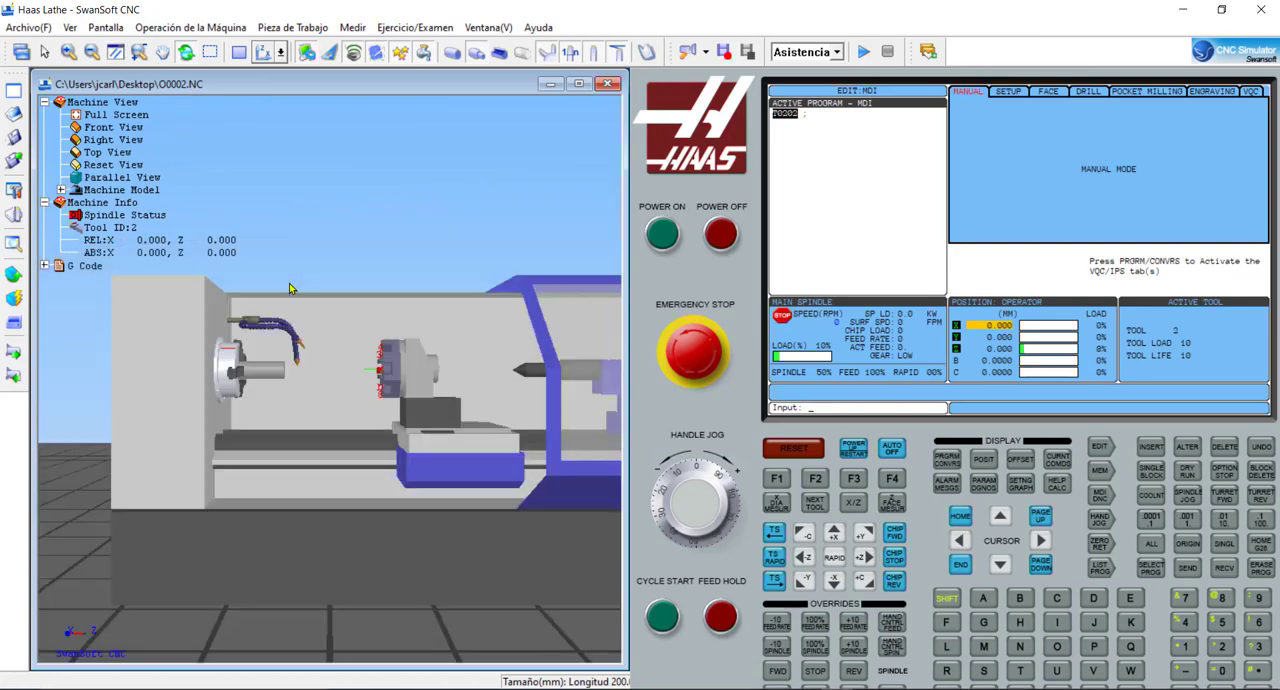
left_click_drag(264, 314, 291, 360)
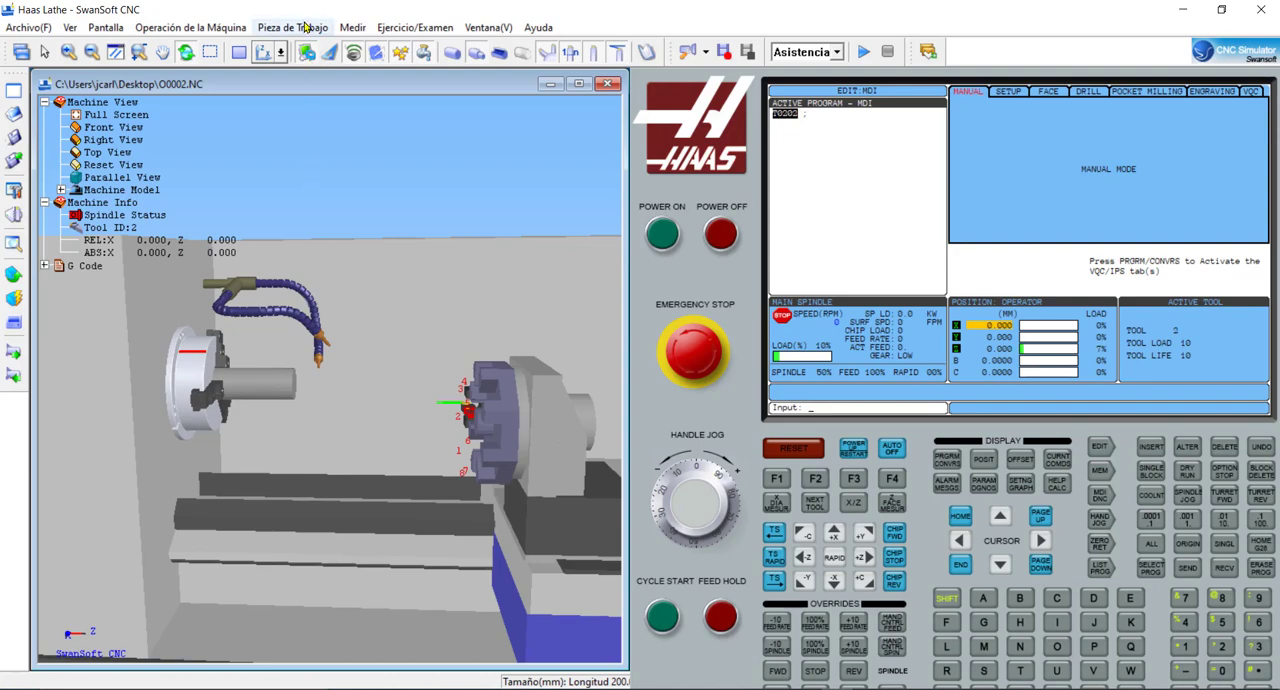
- Check the units of the workpiece size settings and close the dialog without changes
left_click(305, 27)
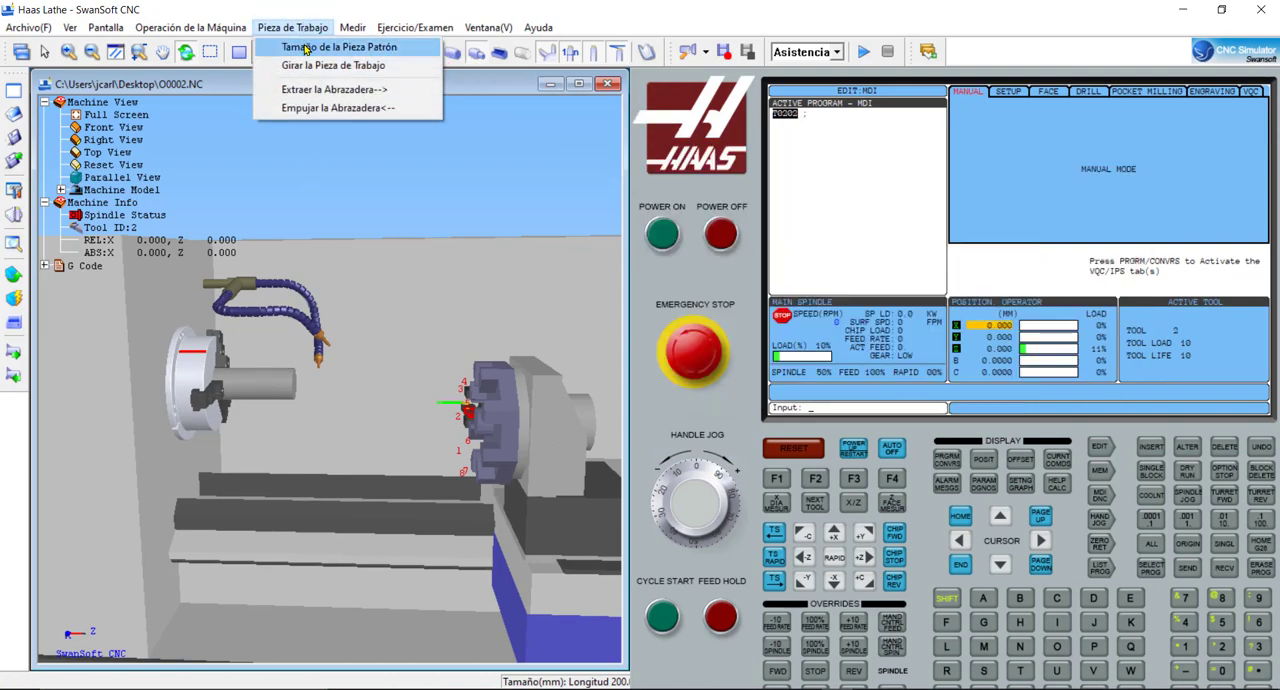
left_click(310, 47)
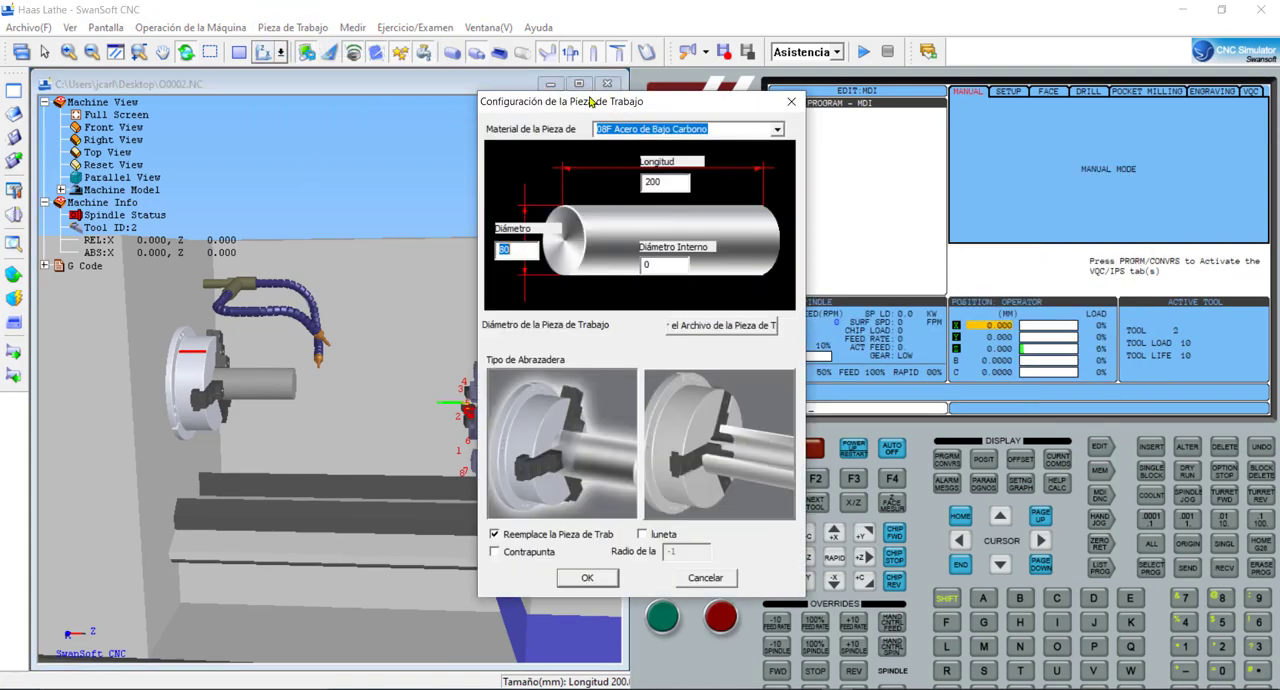
left_click_drag(590, 103, 432, 90)
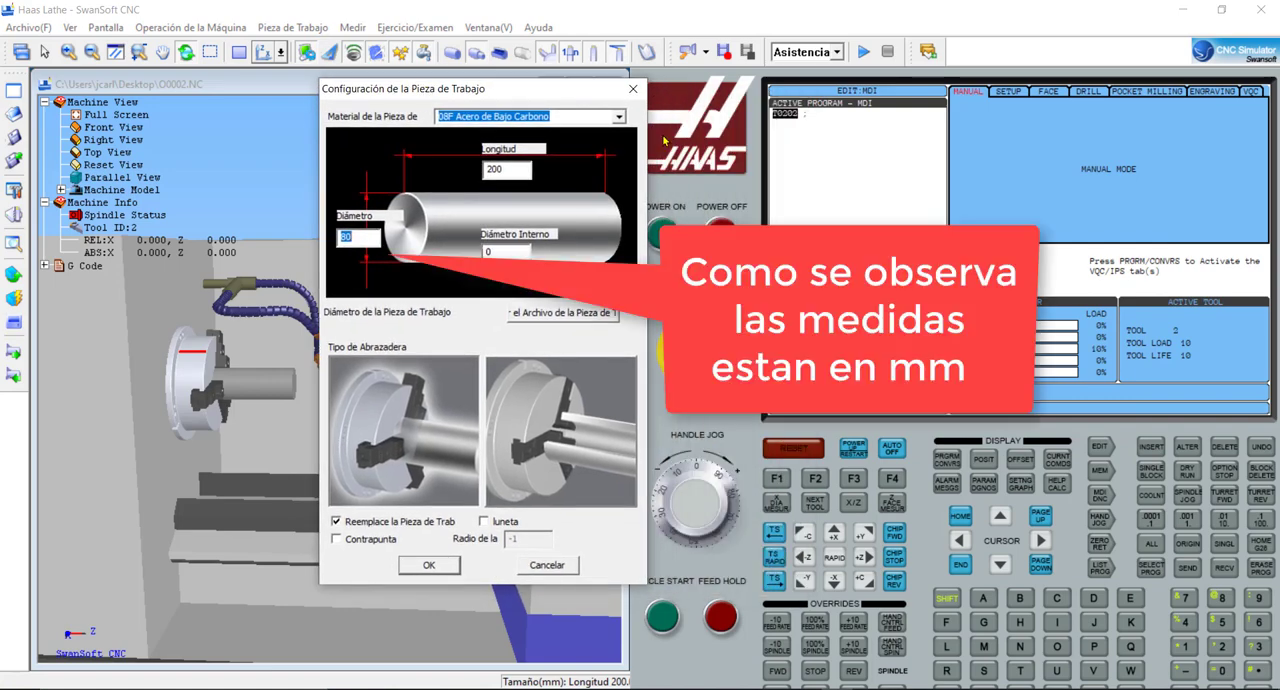
left_click(632, 94)
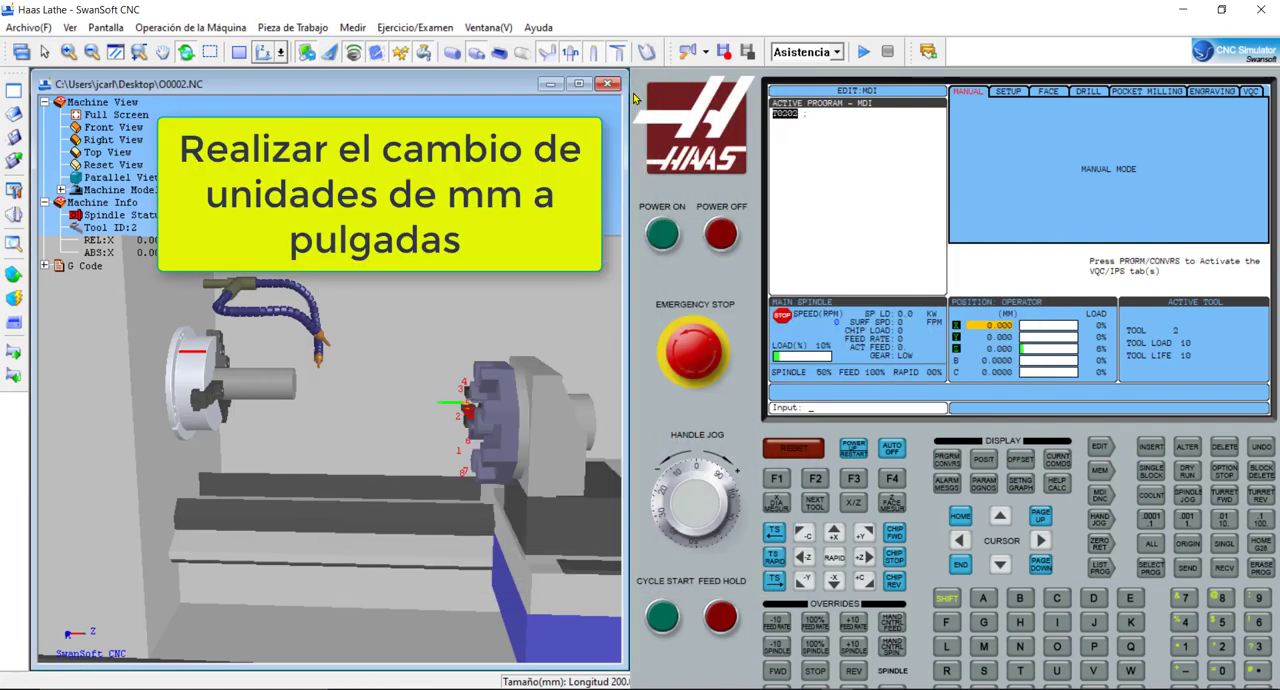
- Set the control's DIMENSIONING setting to INCH
left_click(1020, 484)
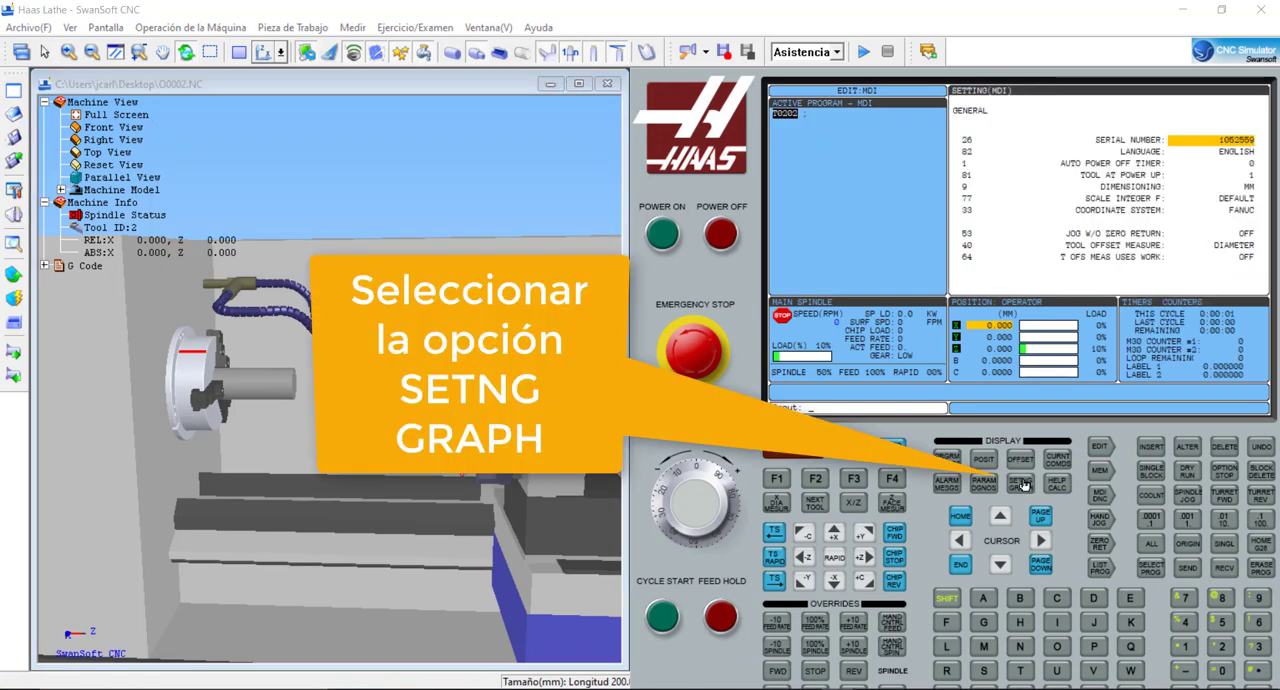
key("Down")
key("Down")
key("Down")
key("Down")
key("Down")
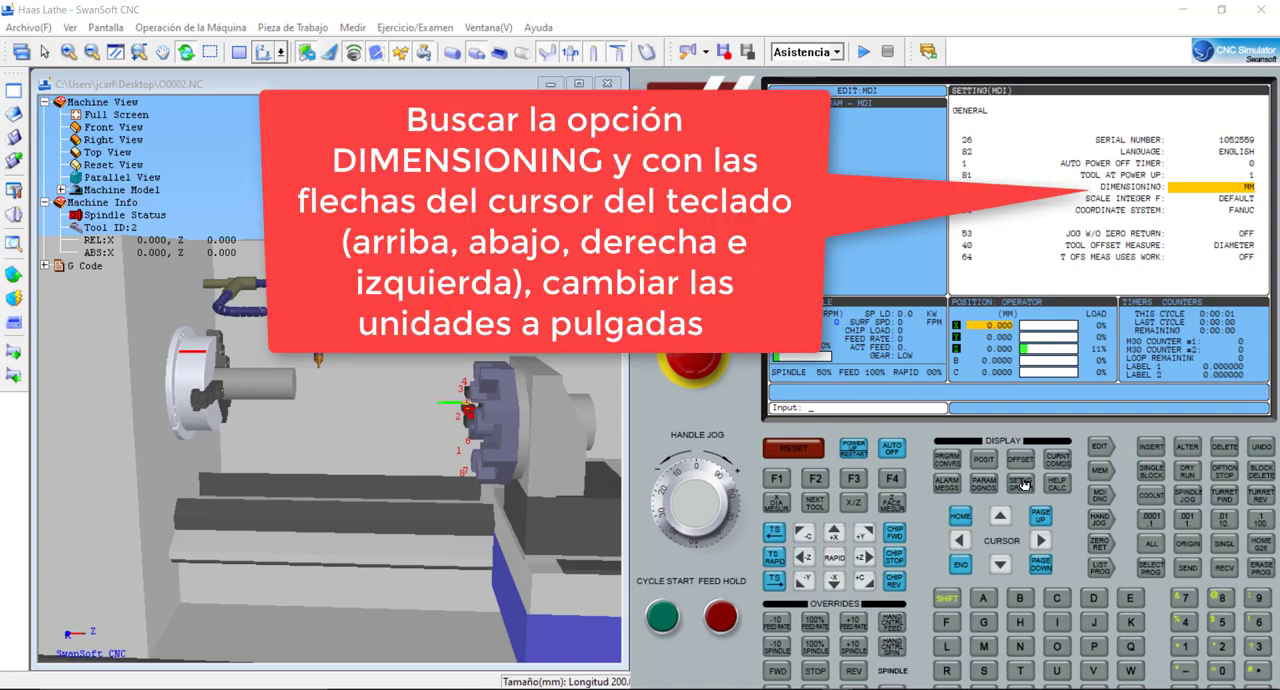
key("Right")
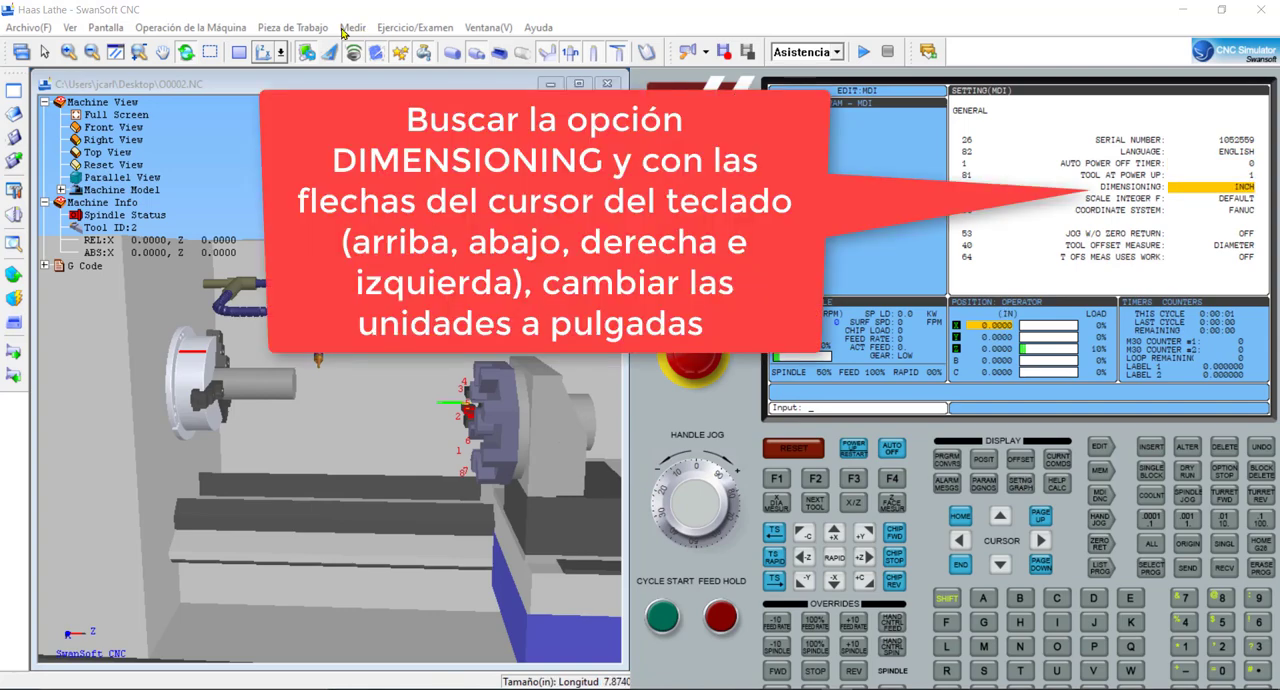
- Set the workpiece diameter to 1.5 in and its length to 5 in in the workpiece configuration, and apply them
left_click(305, 27)
left_click(311, 52)
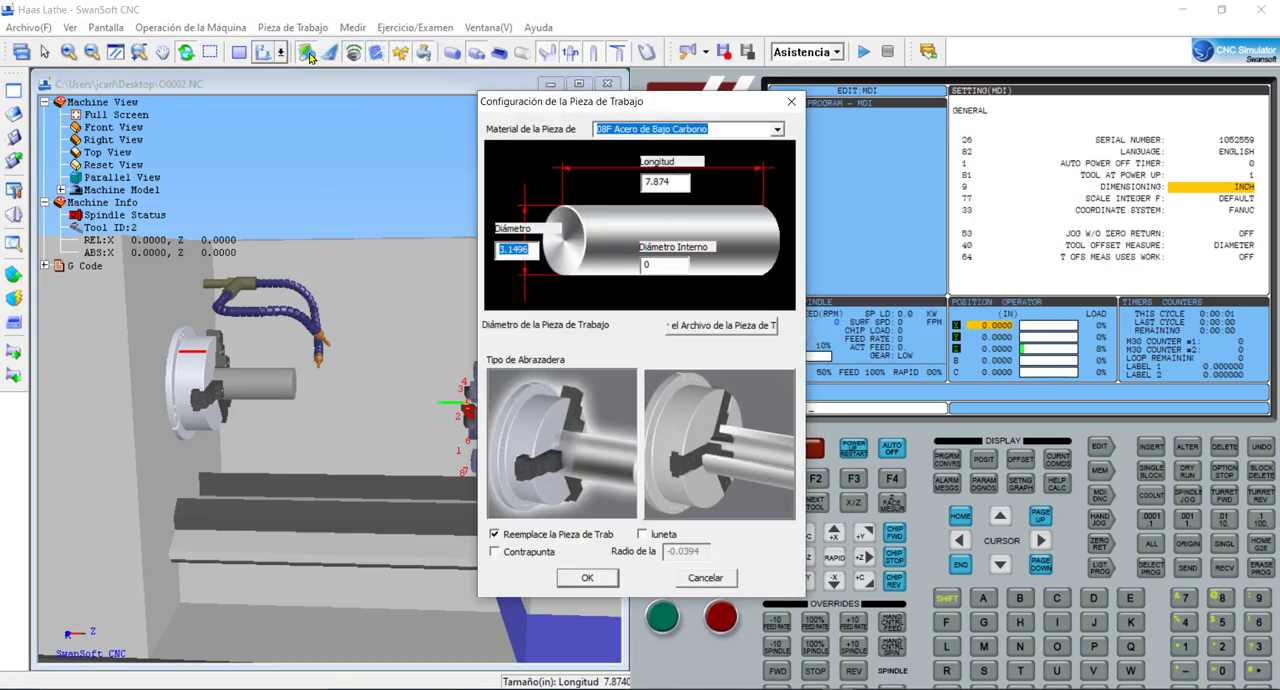
left_click_drag(507, 104, 419, 107)
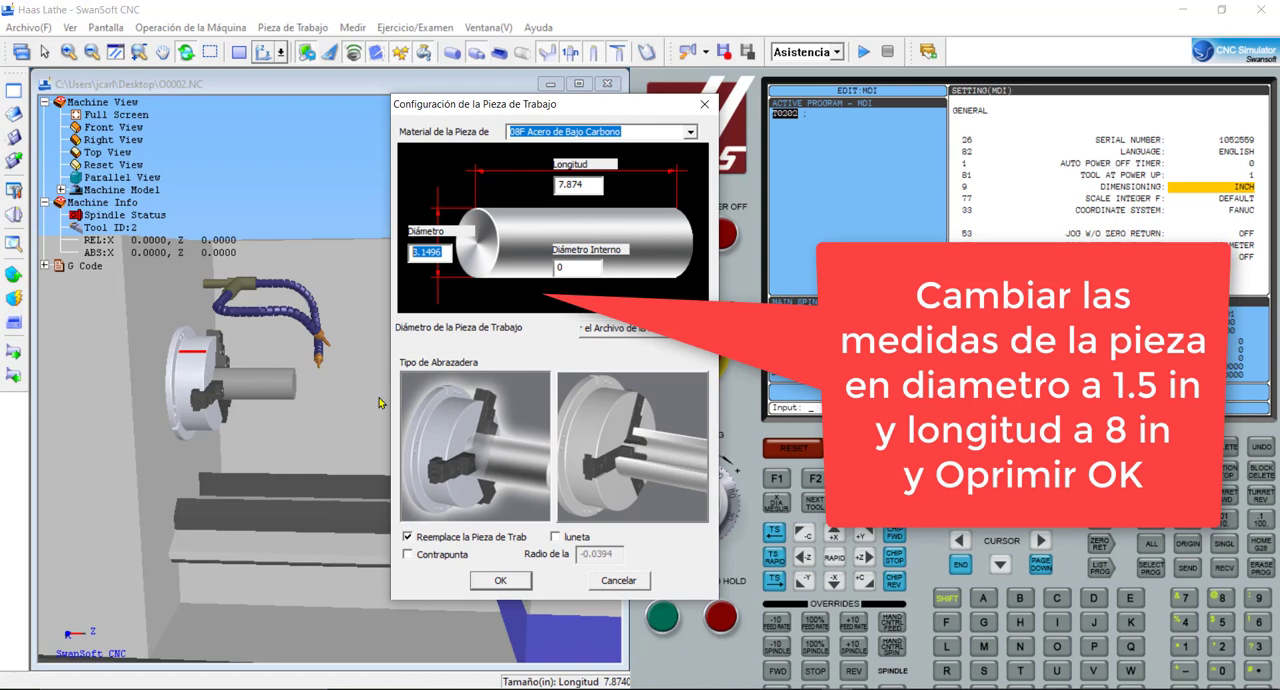
type("1.5")
double_click(569, 184)
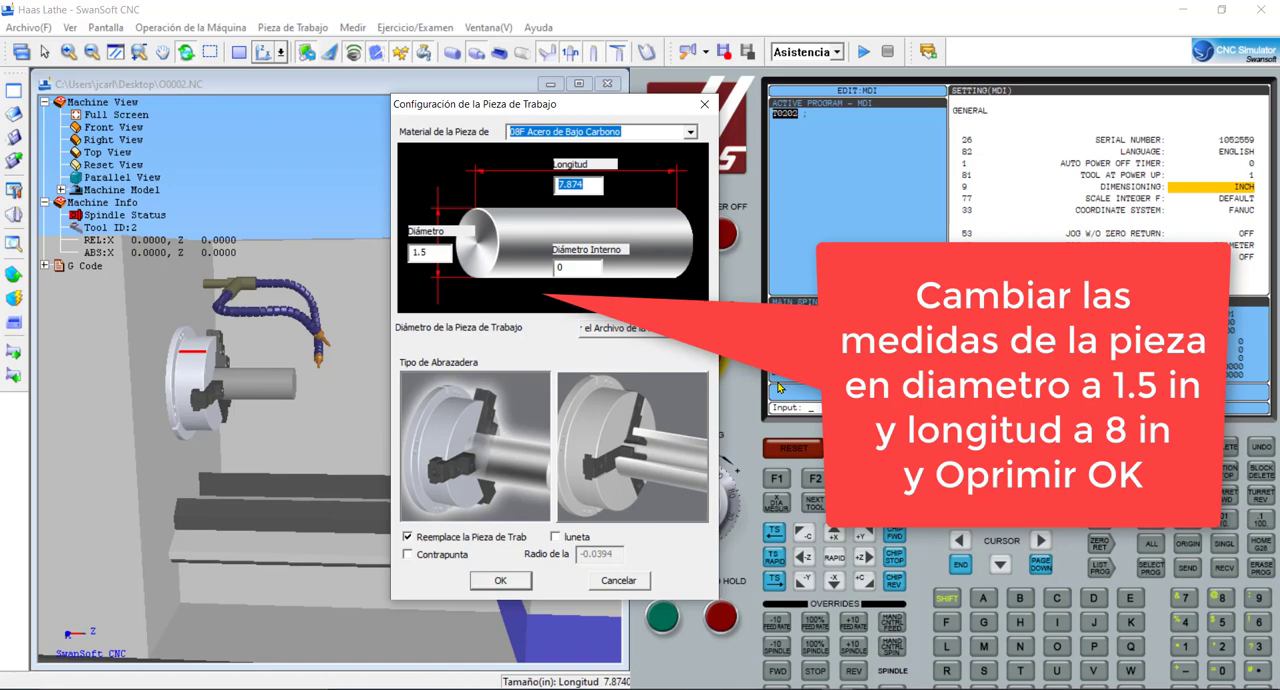
type("5")
left_click(502, 581)
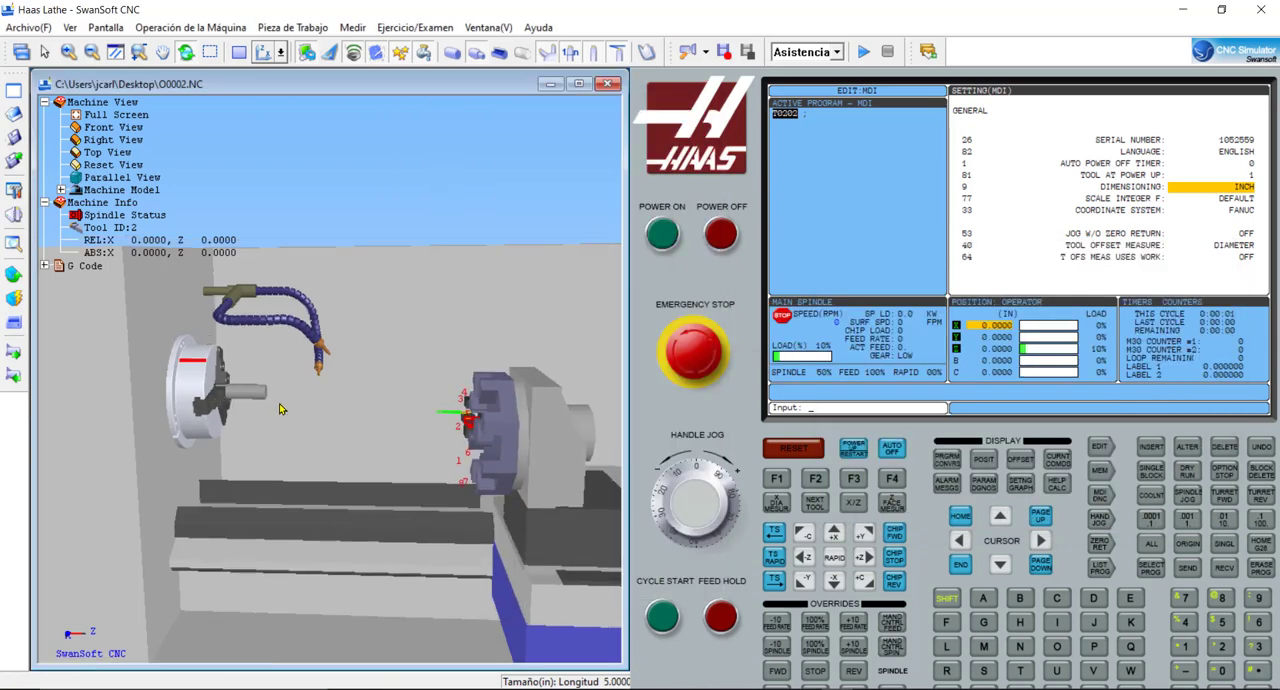
- Activate handle jog mode and jog the turret to about X -0.9 and Z -7.25 in, towards the chuck
left_click_drag(378, 214, 404, 213)
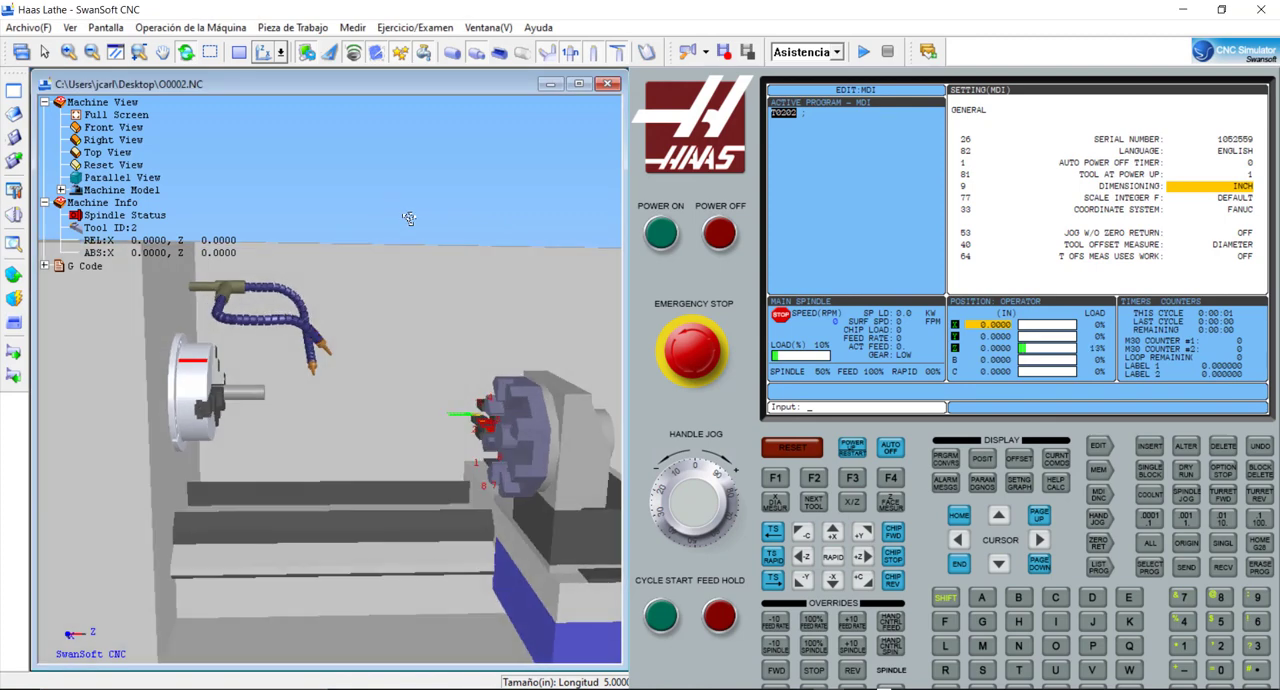
left_click(116, 52)
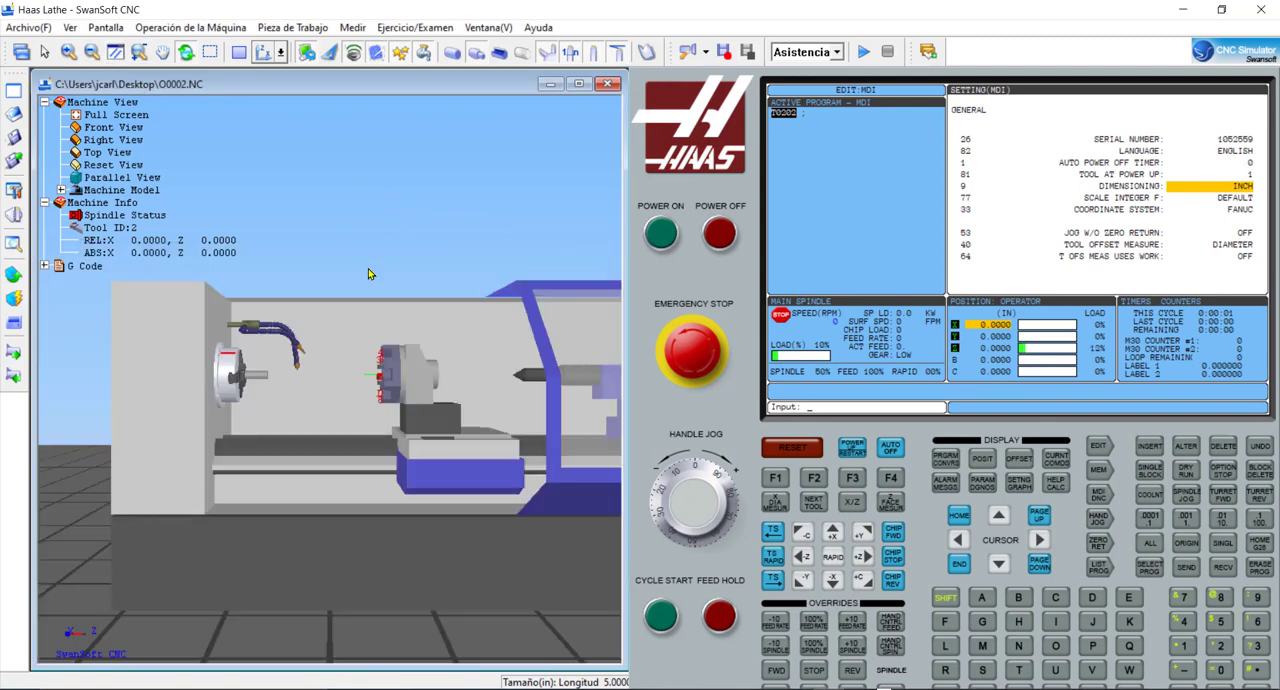
scroll(372, 285, "up", 5)
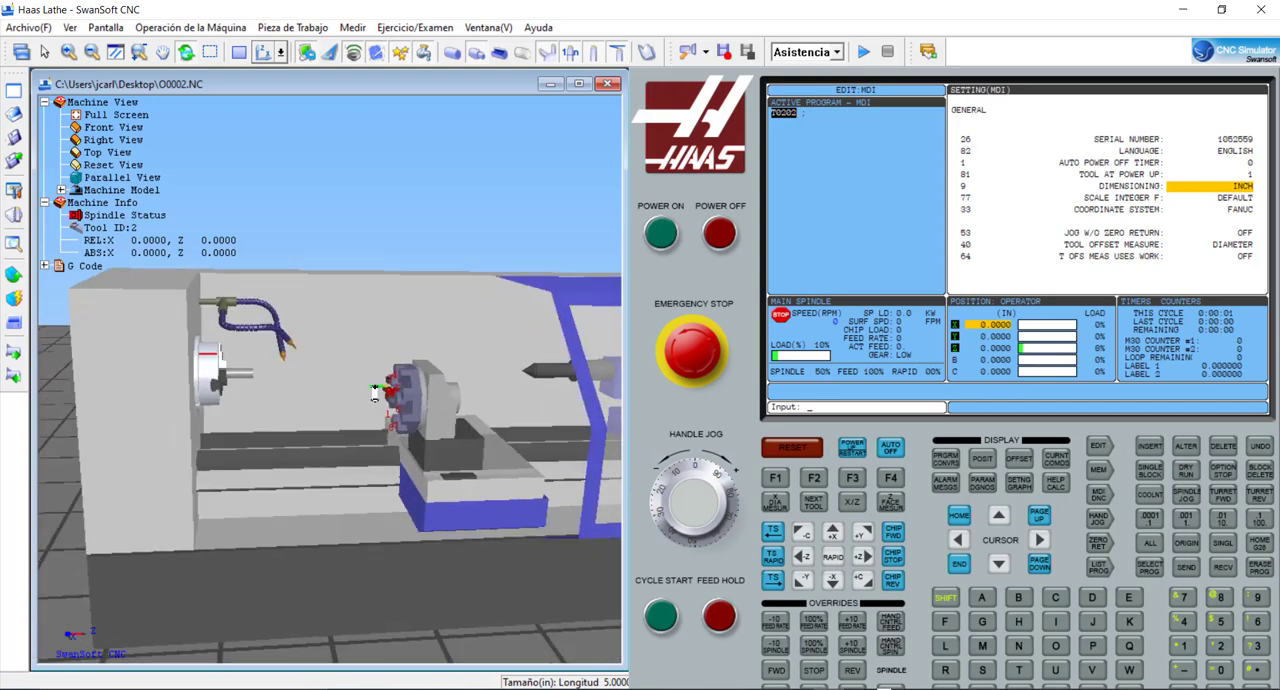
scroll(368, 390, "up", 3)
scroll(345, 400, "up", 3)
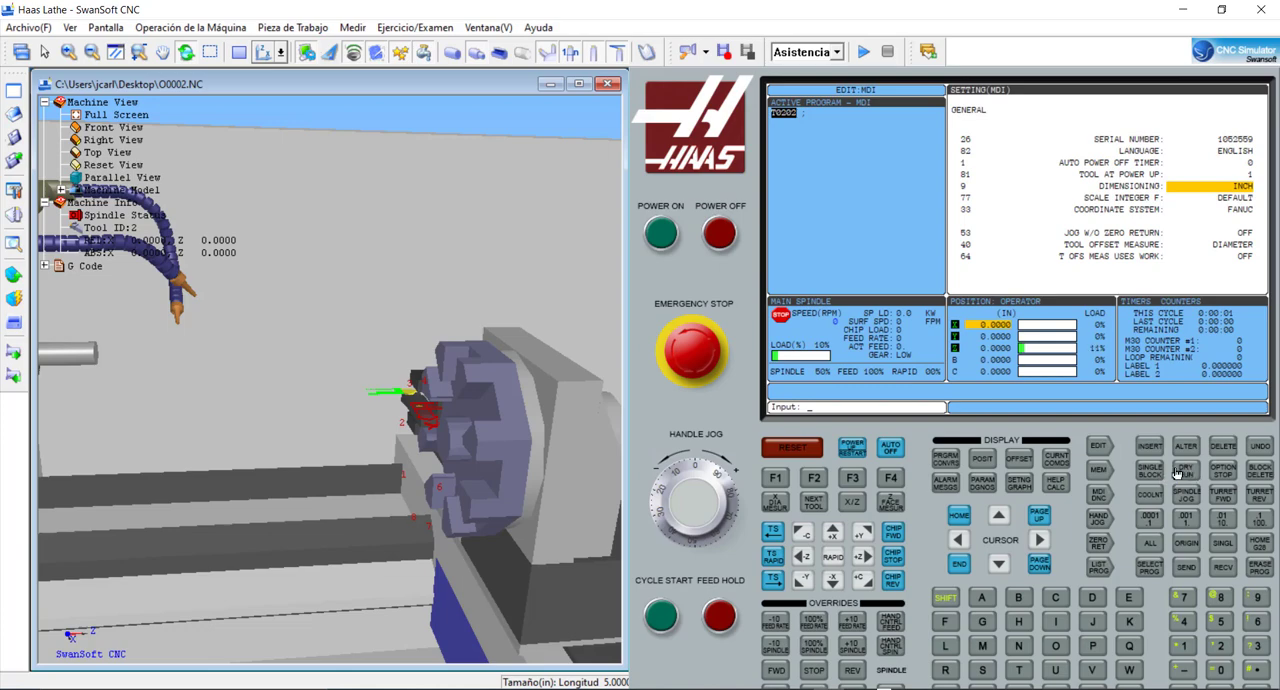
left_click(1100, 527)
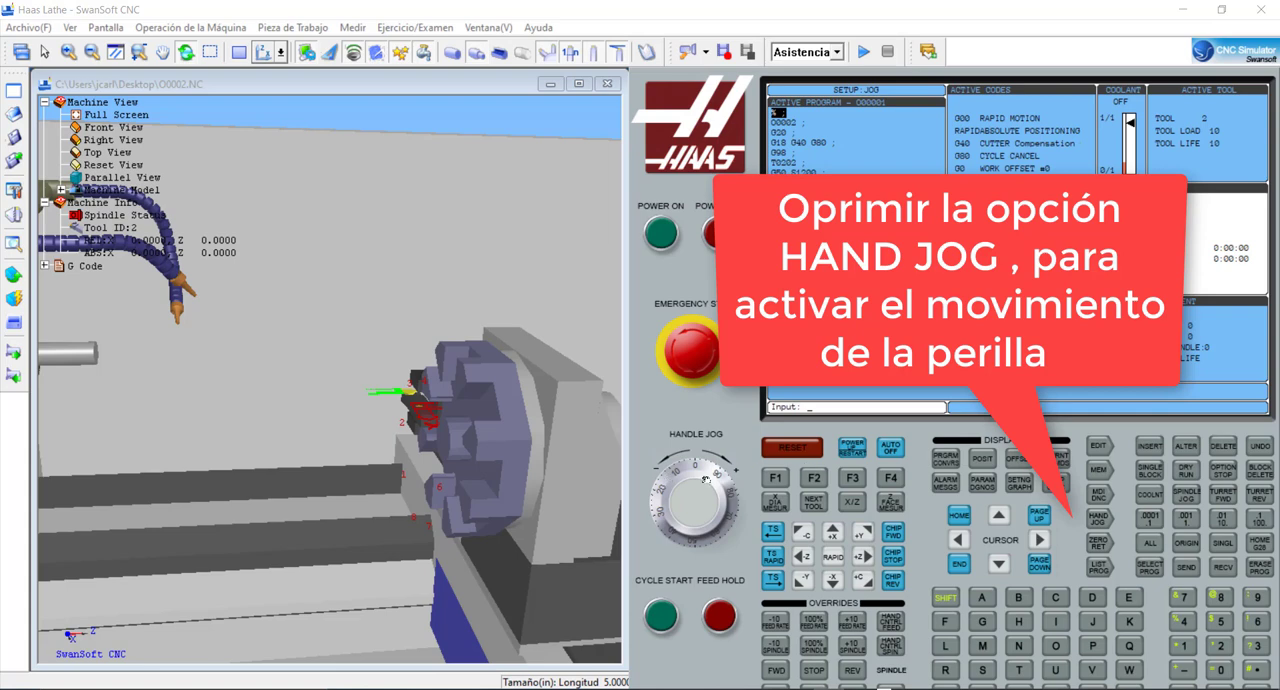
left_click_drag(705, 480, 716, 504)
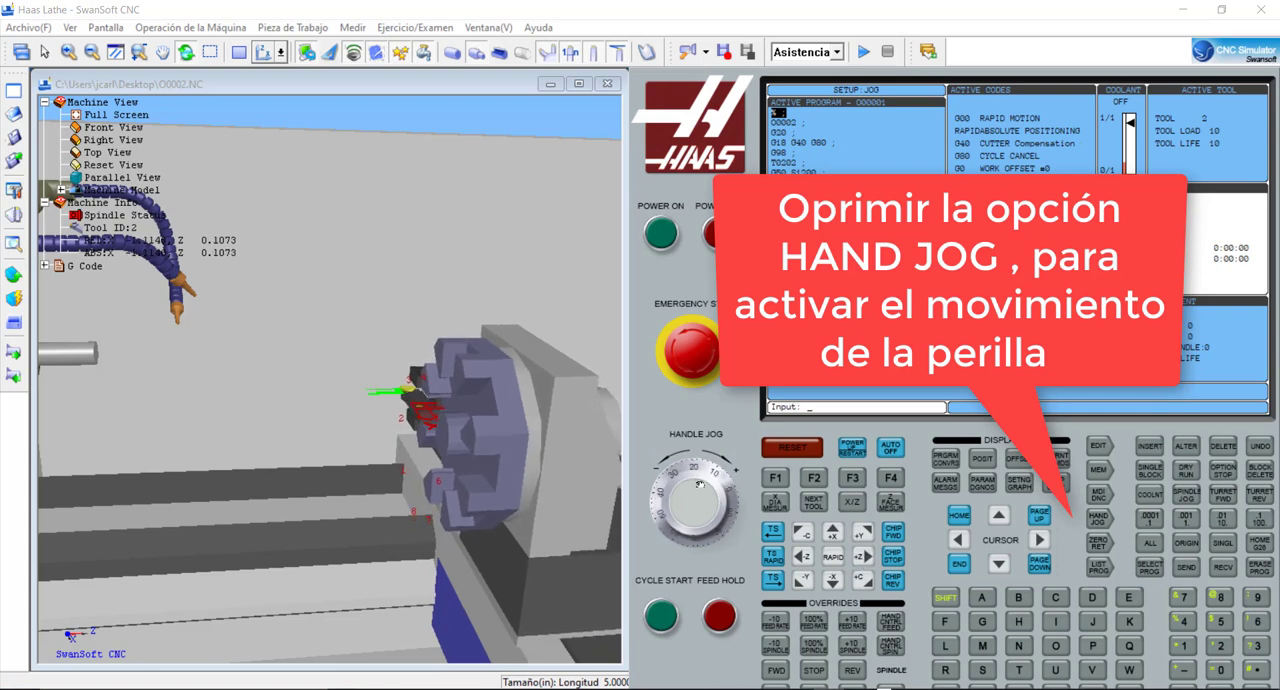
left_click_drag(700, 483, 733, 512)
left_click(806, 560)
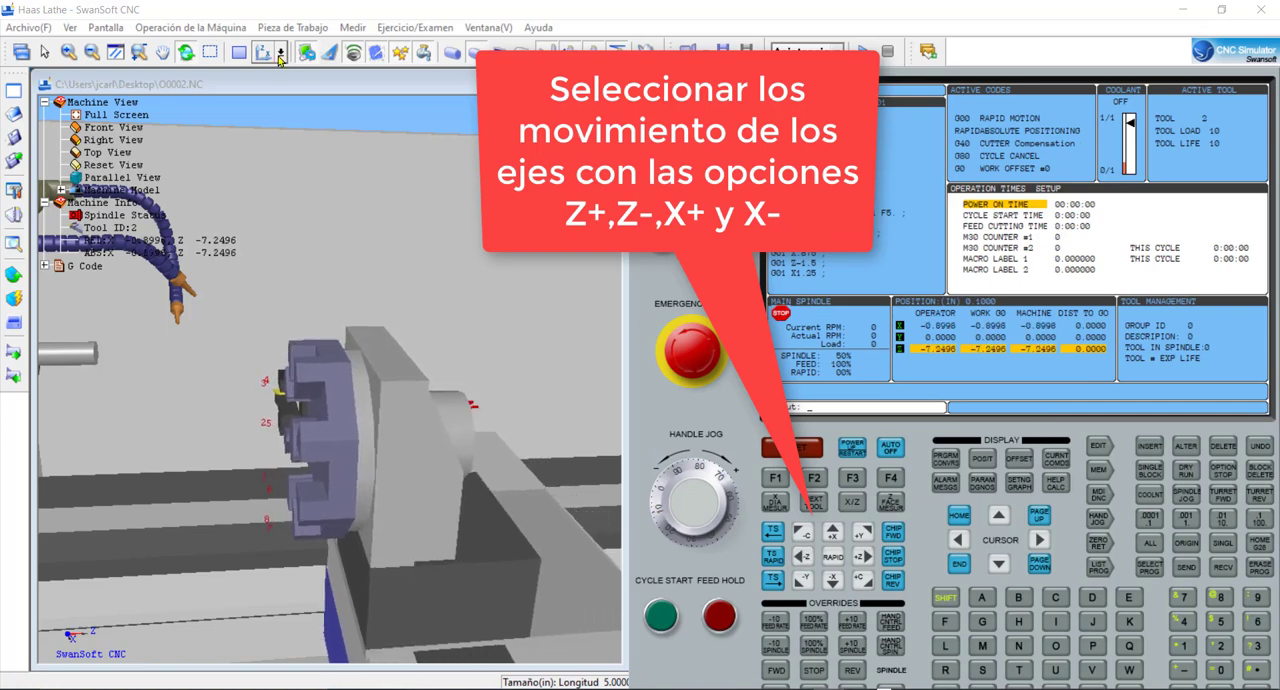
- View the machine from above and jog the turret along Z towards the workpiece, to about Z -17.1 in
left_click(281, 55)
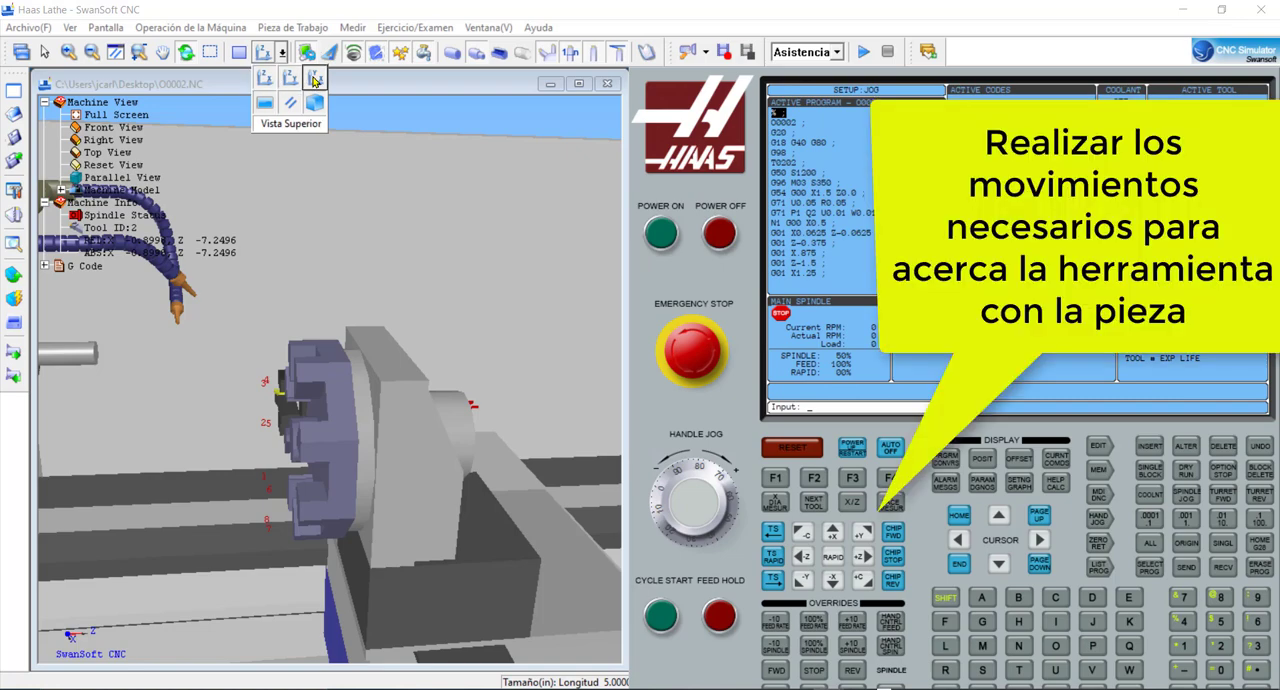
left_click(290, 78)
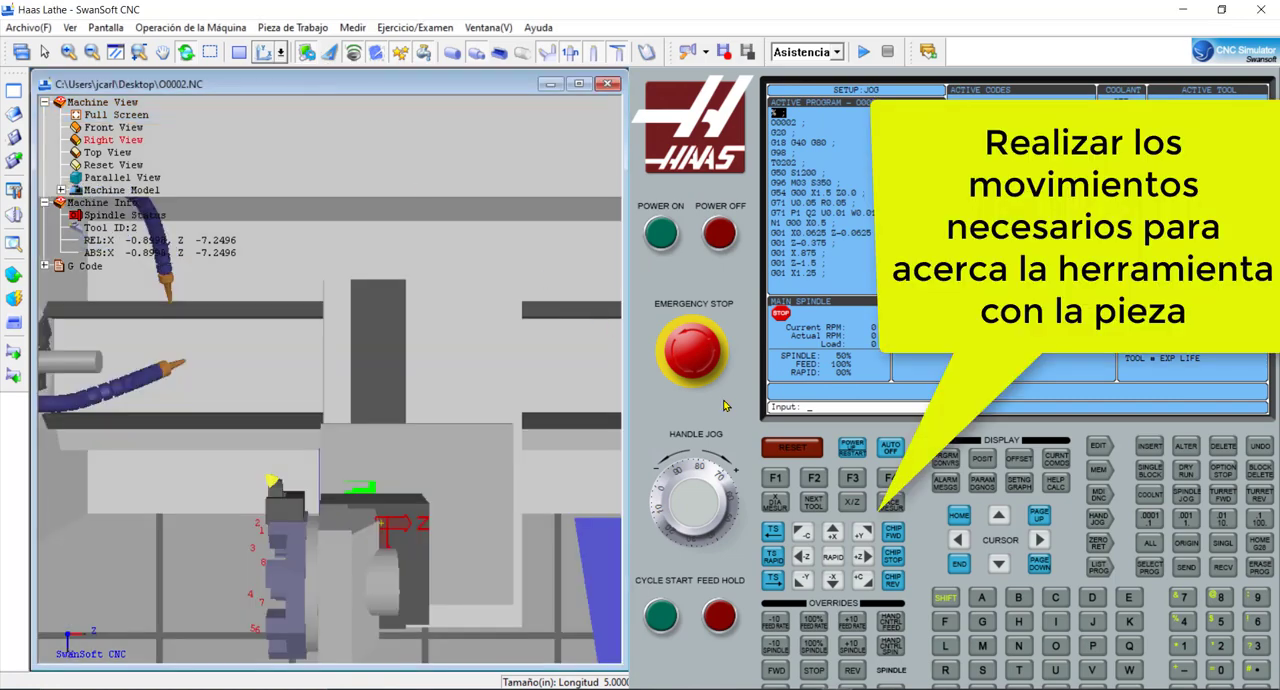
left_click(858, 560)
left_click(831, 577)
left_click(802, 557)
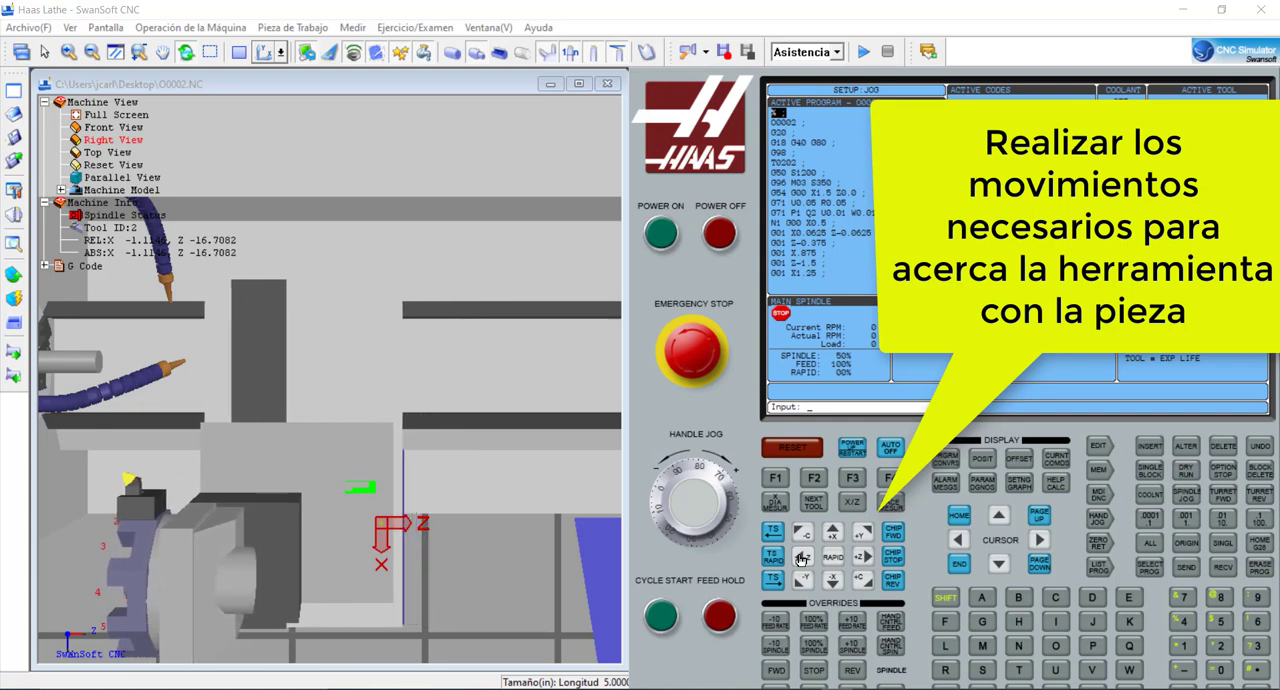
- Bring the tool closer to the workpiece by jogging to about X -9.94 and Z -17.46 in
scroll(118, 432, "up", 4)
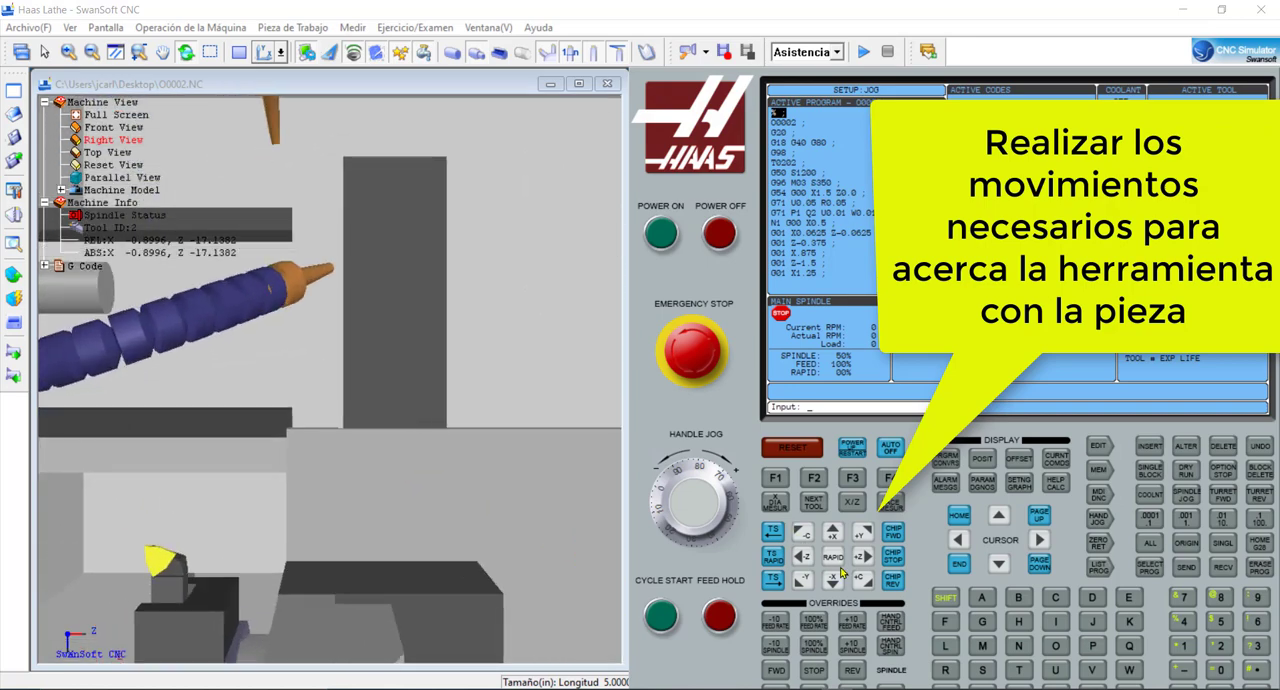
left_click(805, 558)
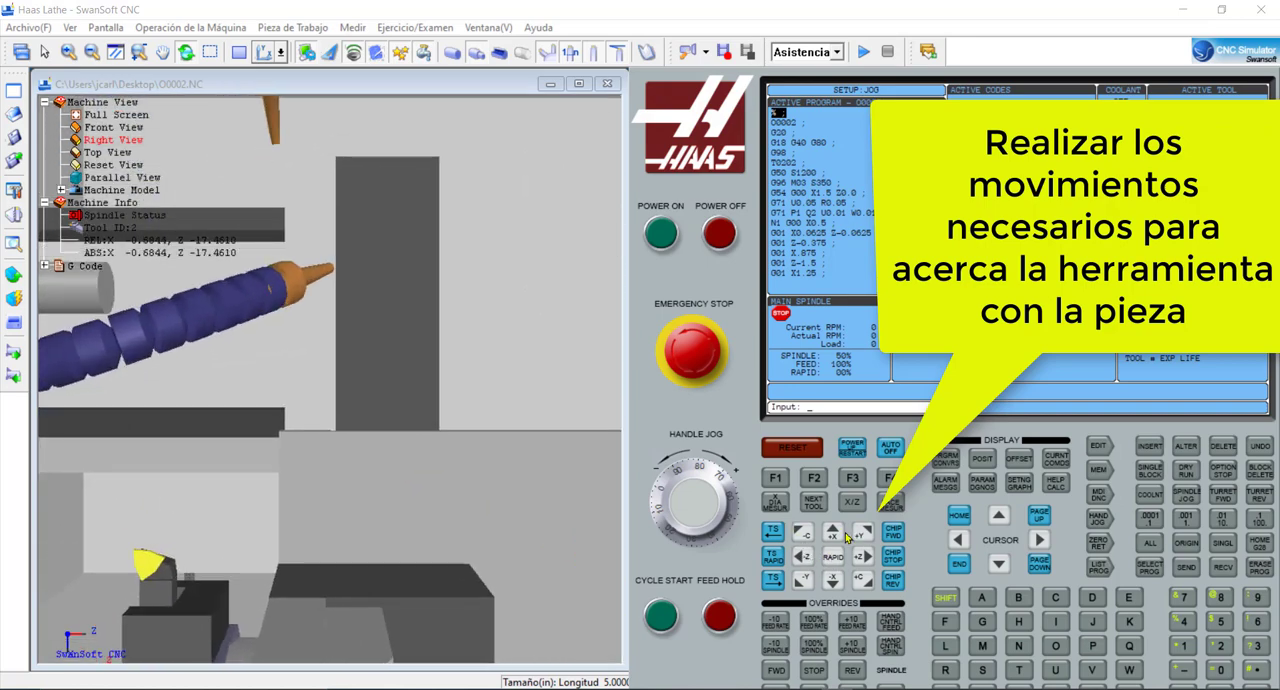
left_click(835, 533)
left_click(833, 583)
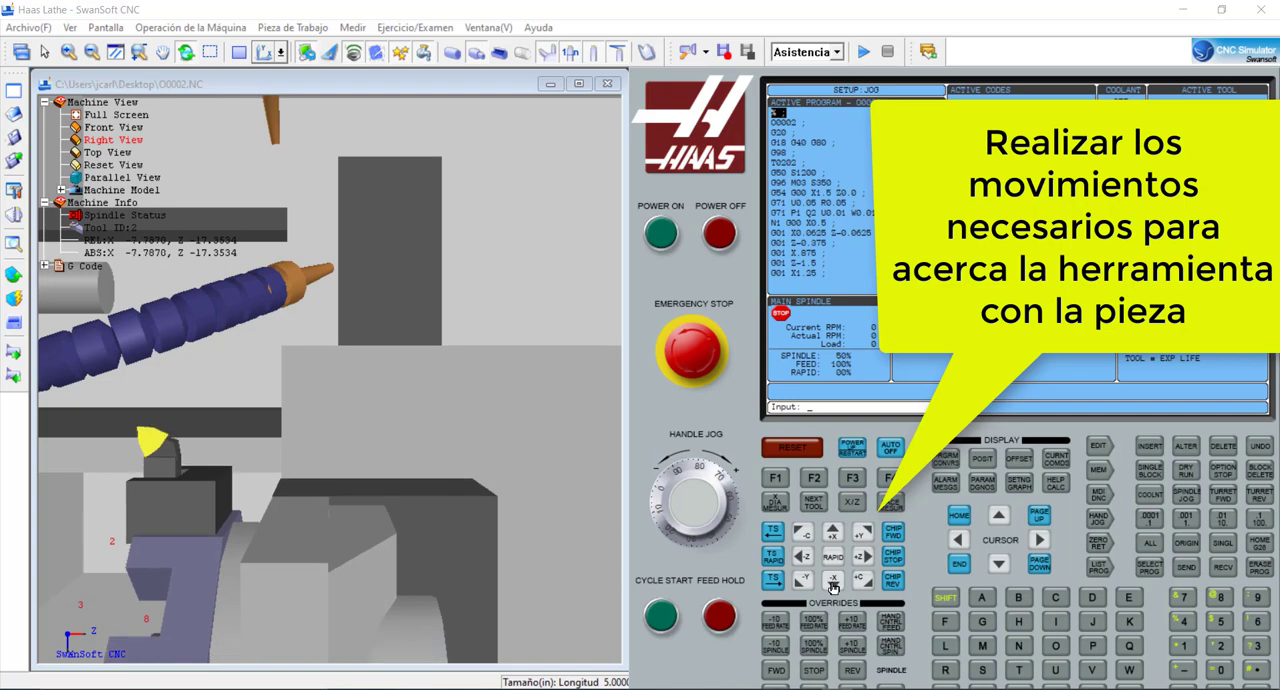
- Examine the insert and workpiece up close and jog the tool to about X -13.82 and Z -18.22 in
left_click(222, 372)
scroll(136, 366, "up", 10)
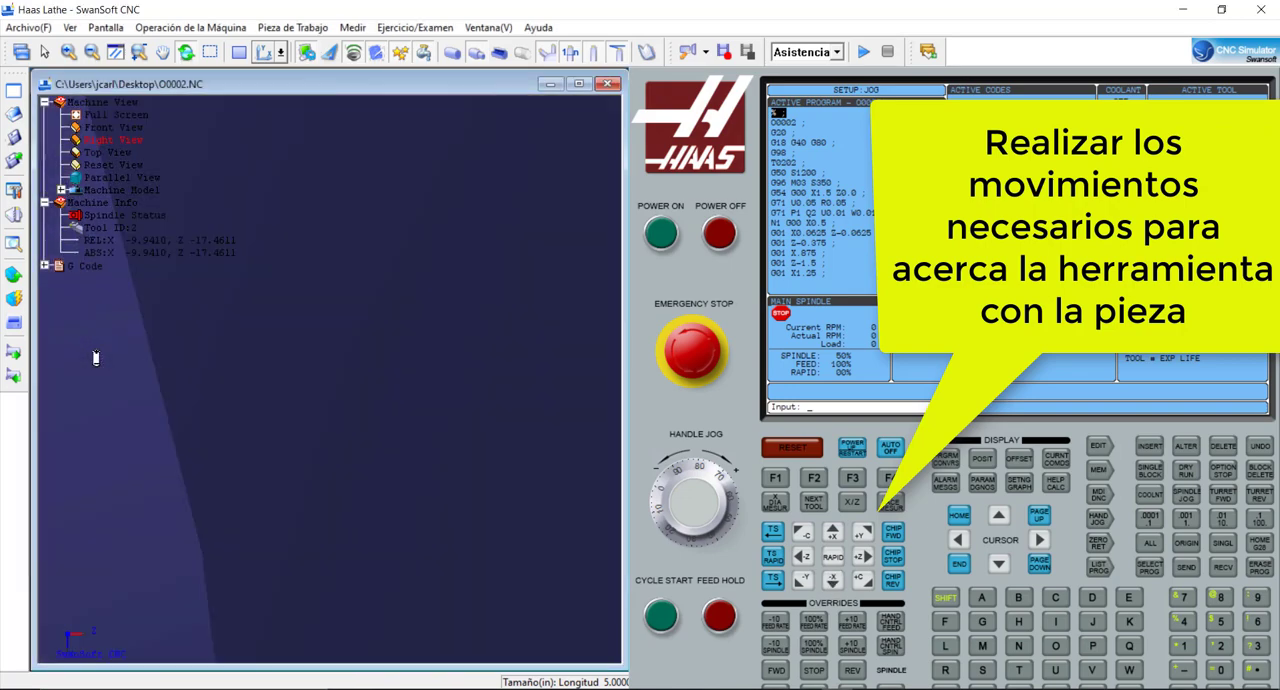
scroll(96, 358, "down", 3)
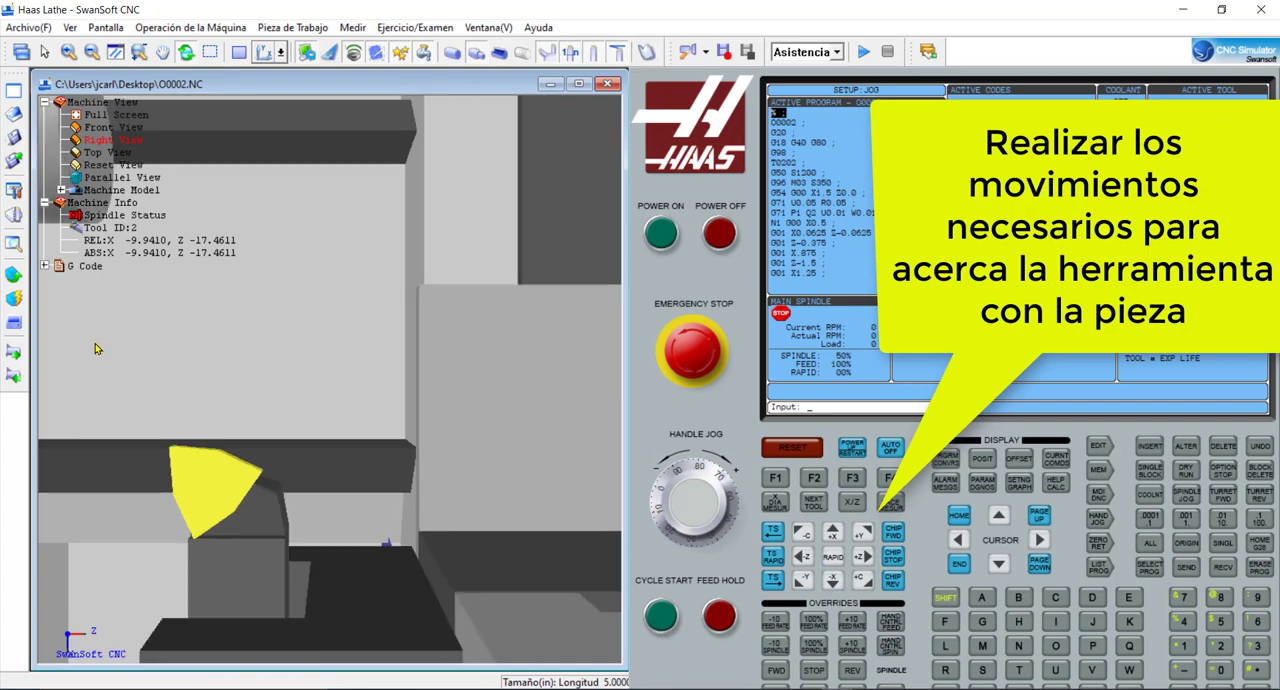
scroll(134, 104, "up", 1)
scroll(192, 296, "up", 5)
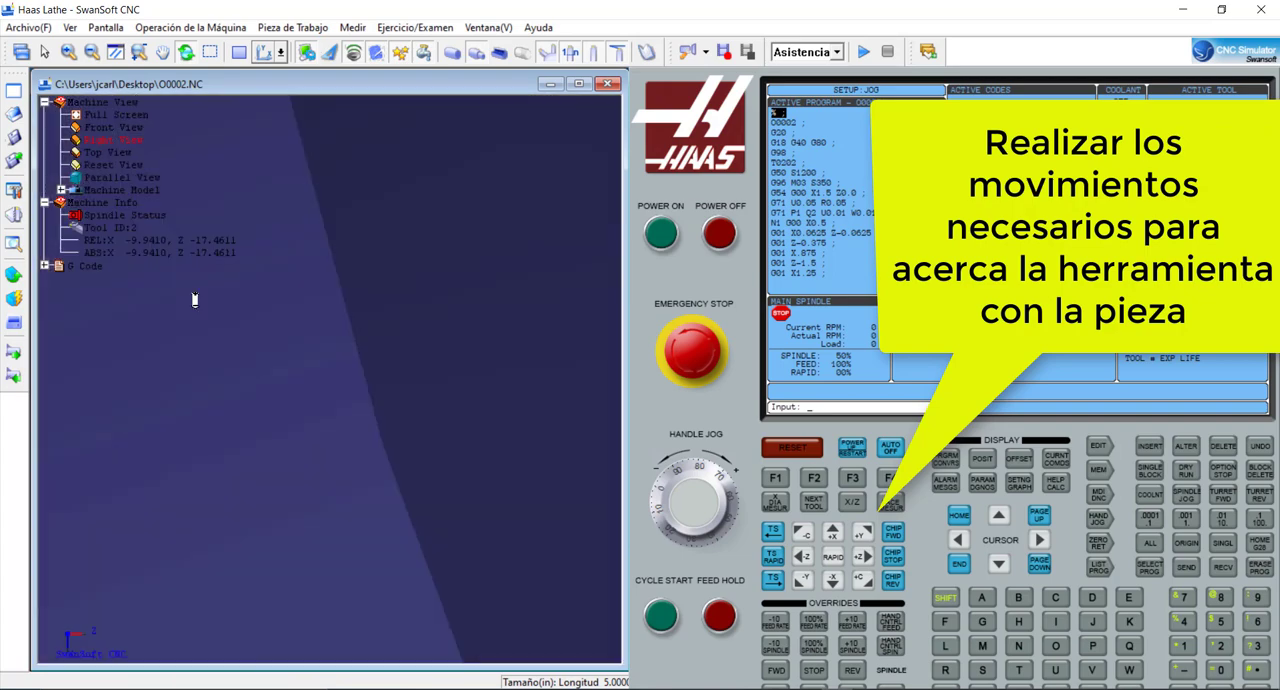
scroll(150, 295, "down", 5)
scroll(116, 294, "up", 5)
scroll(92, 292, "down", 4)
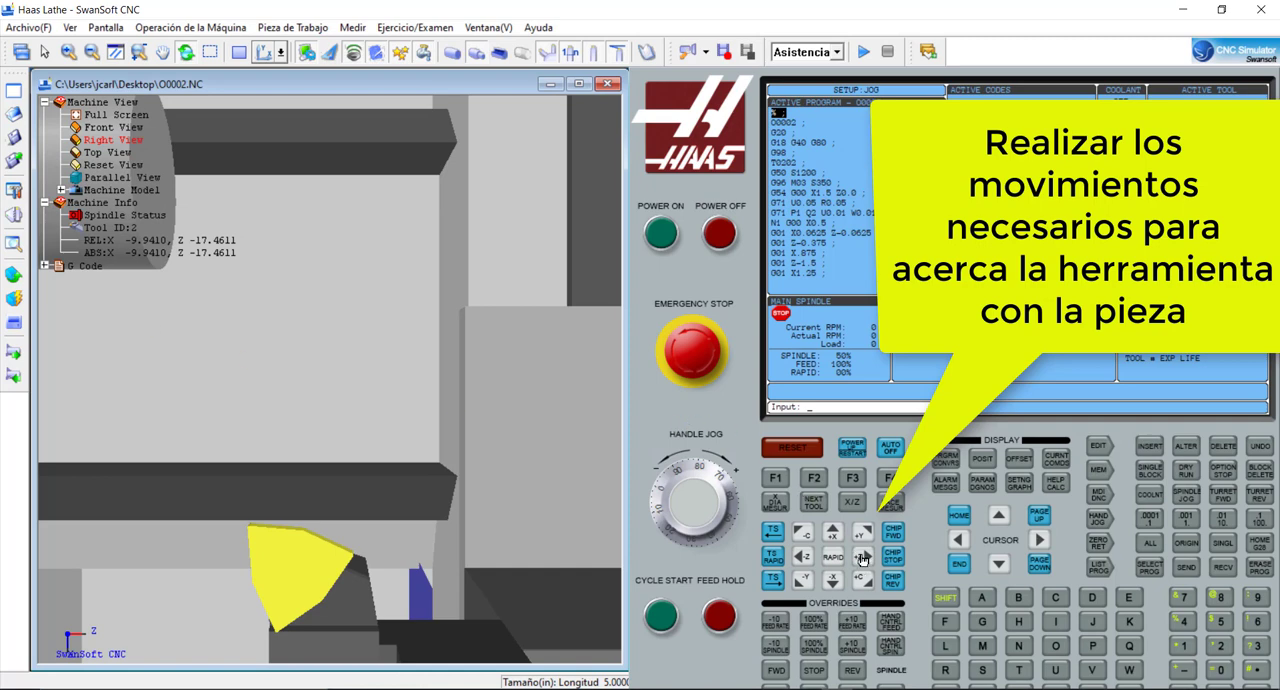
left_click(862, 559)
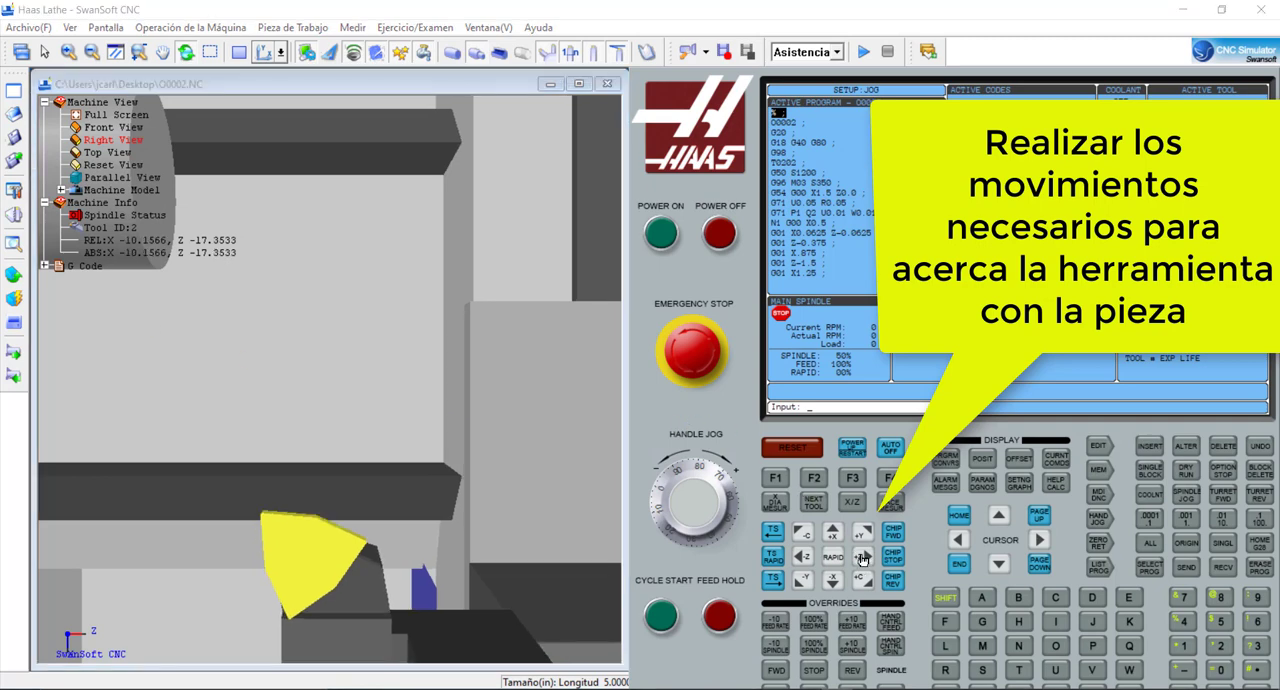
left_click(803, 557)
left_click(835, 537)
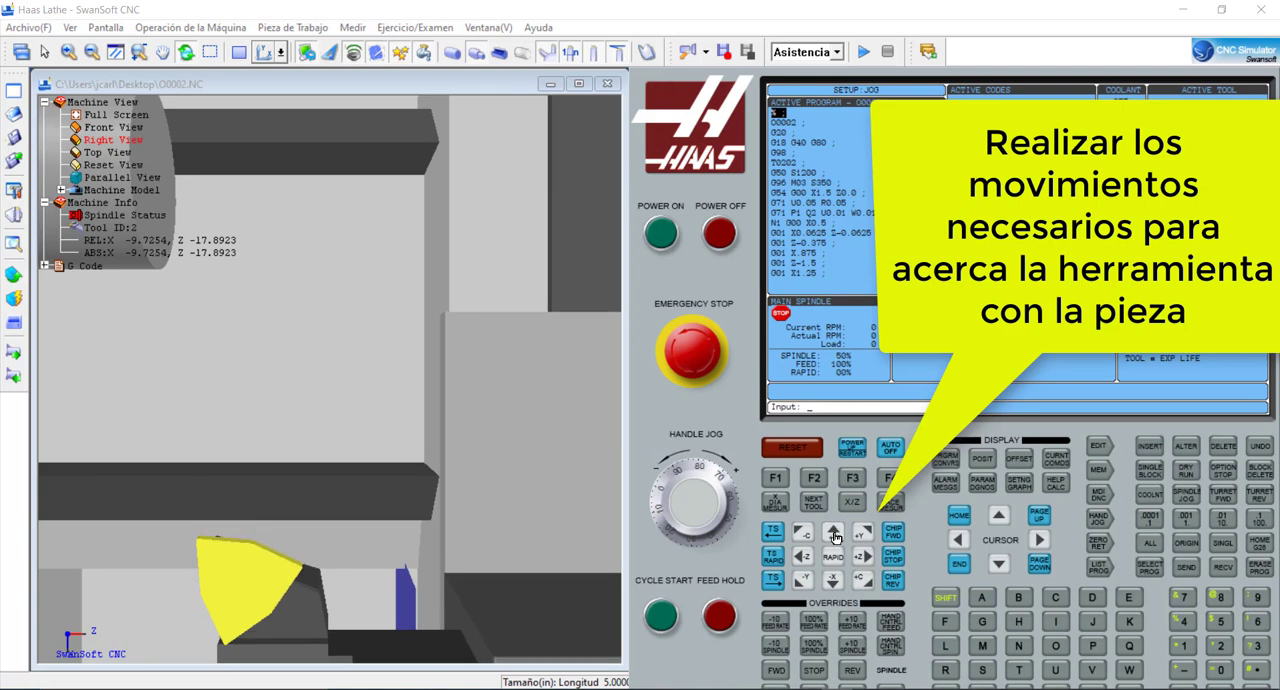
left_click(843, 582)
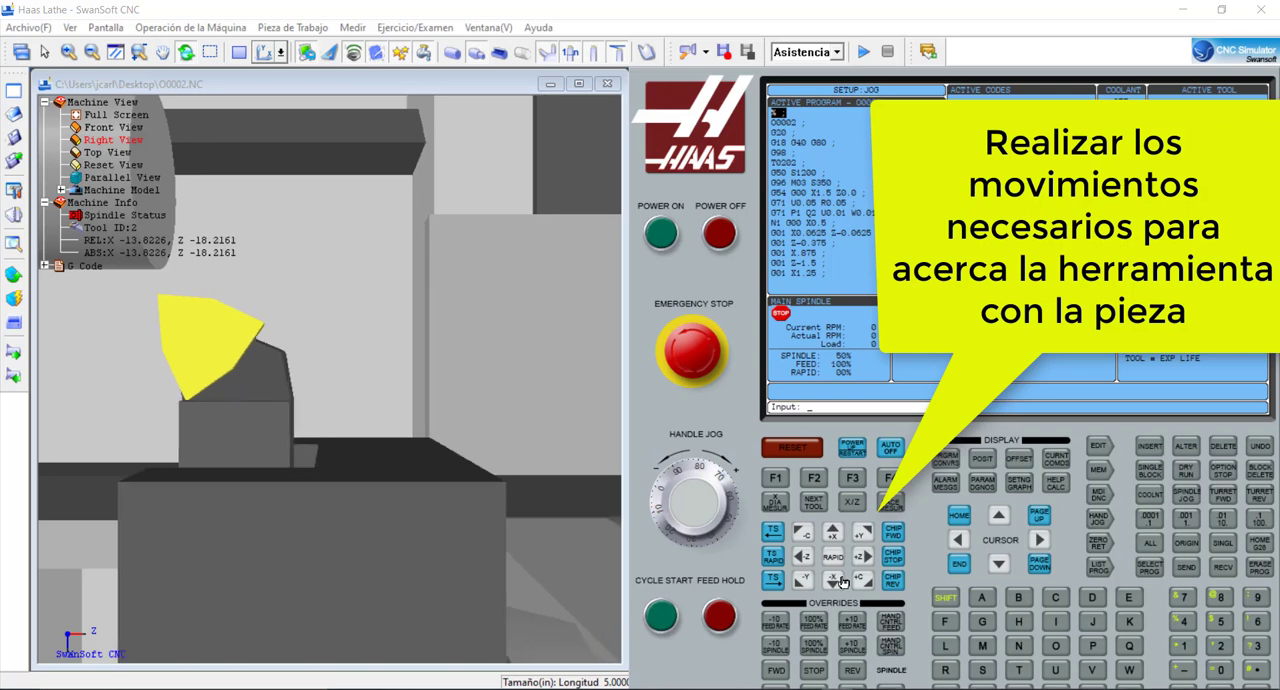
- Jog the insert tip onto the workpiece's outer front corner, fine-adjusting it to about X -14.25 and Z -18.23 in
scroll(123, 289, "up", 5)
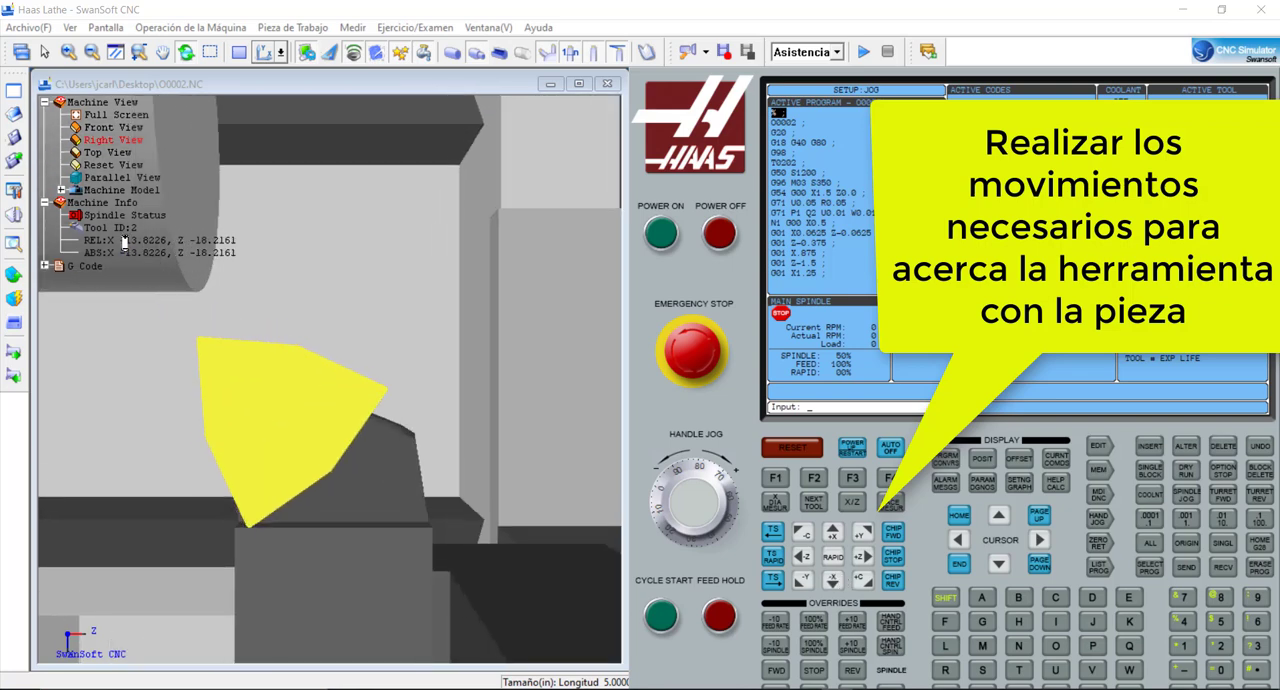
middle_click_drag(125, 242, 263, 312)
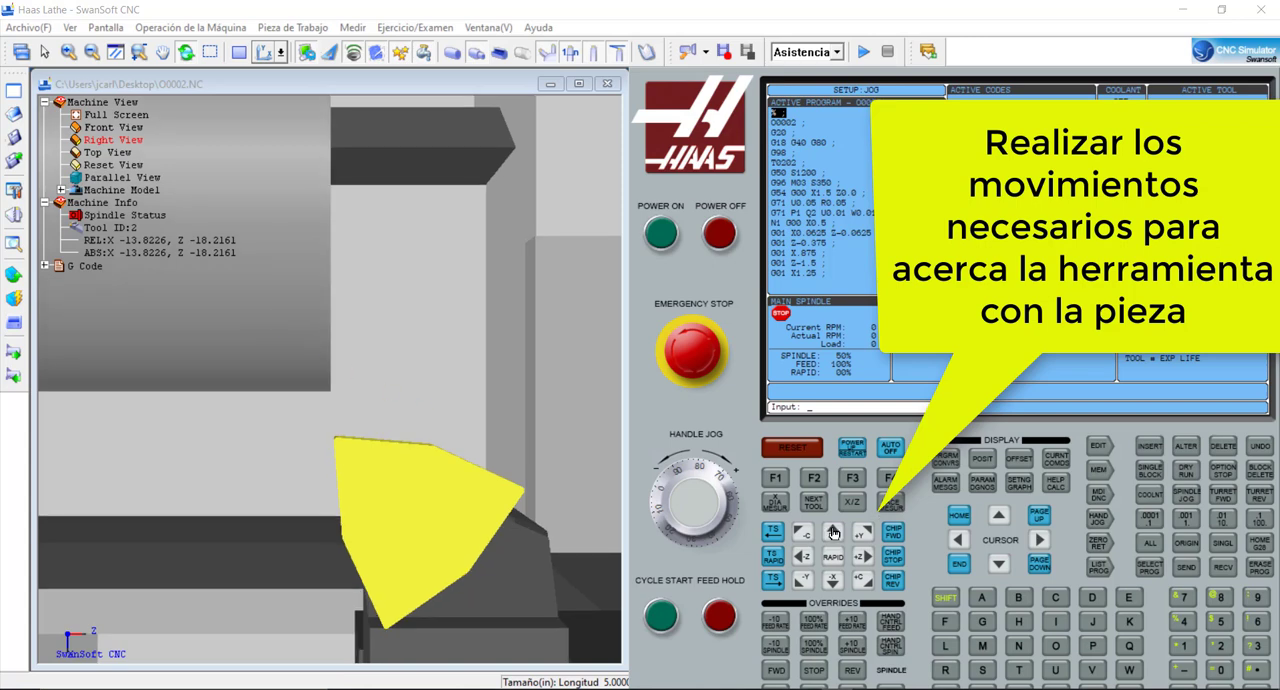
left_click(836, 585)
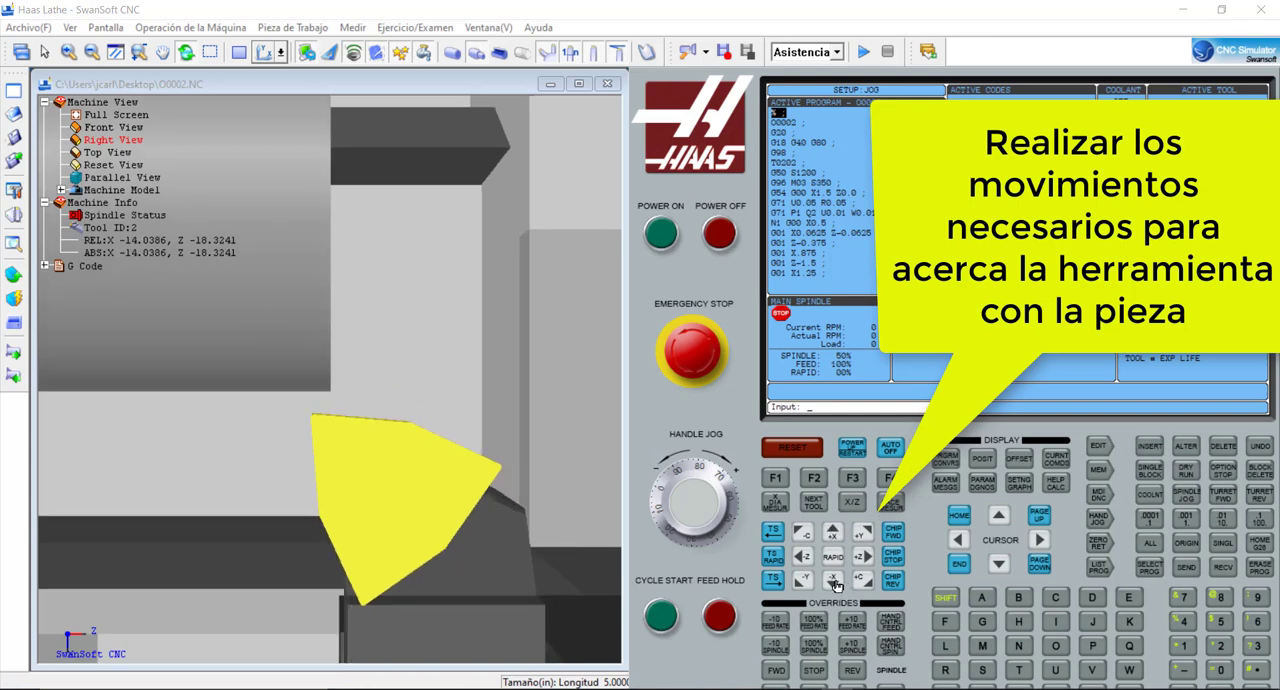
left_click(865, 557)
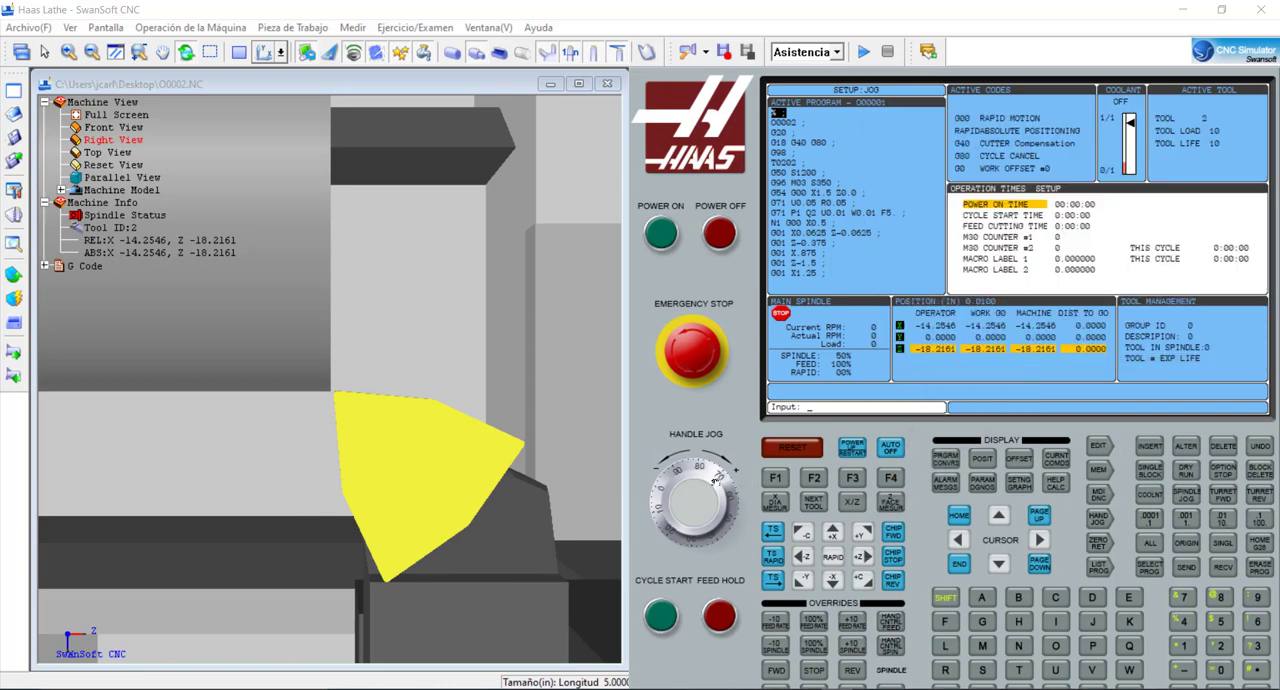
scroll(714, 478, "down", 5)
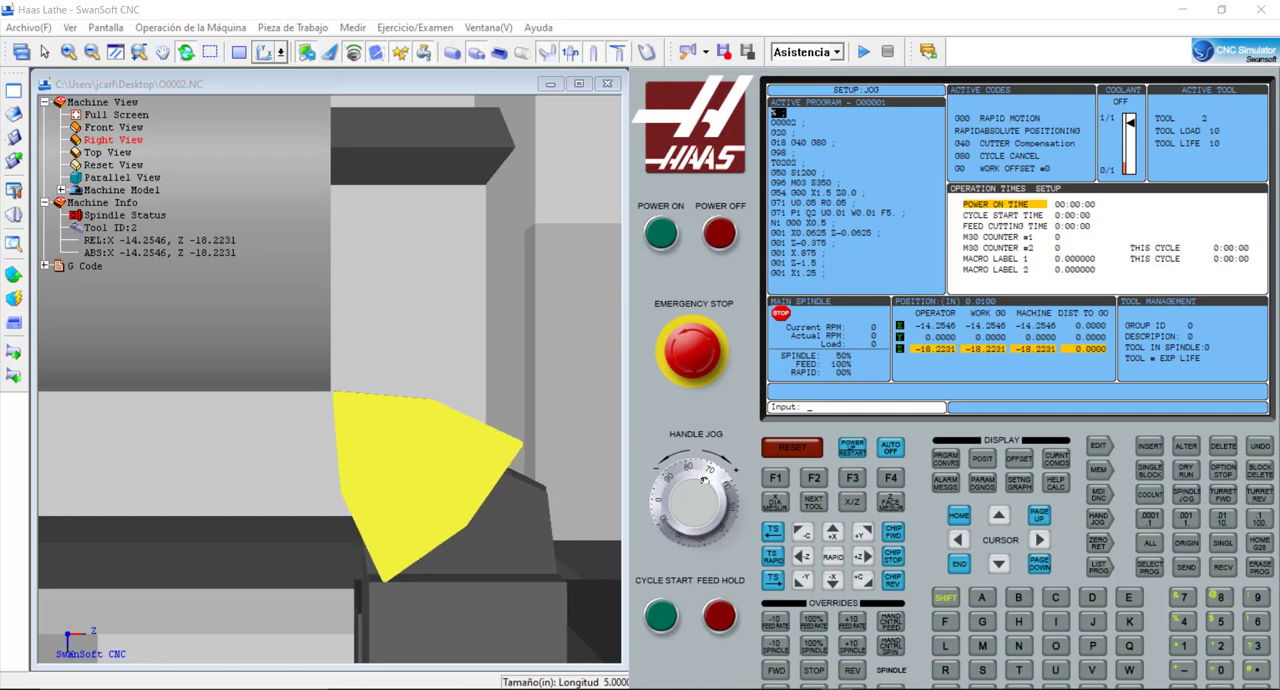
scroll(701, 481, "down", 4)
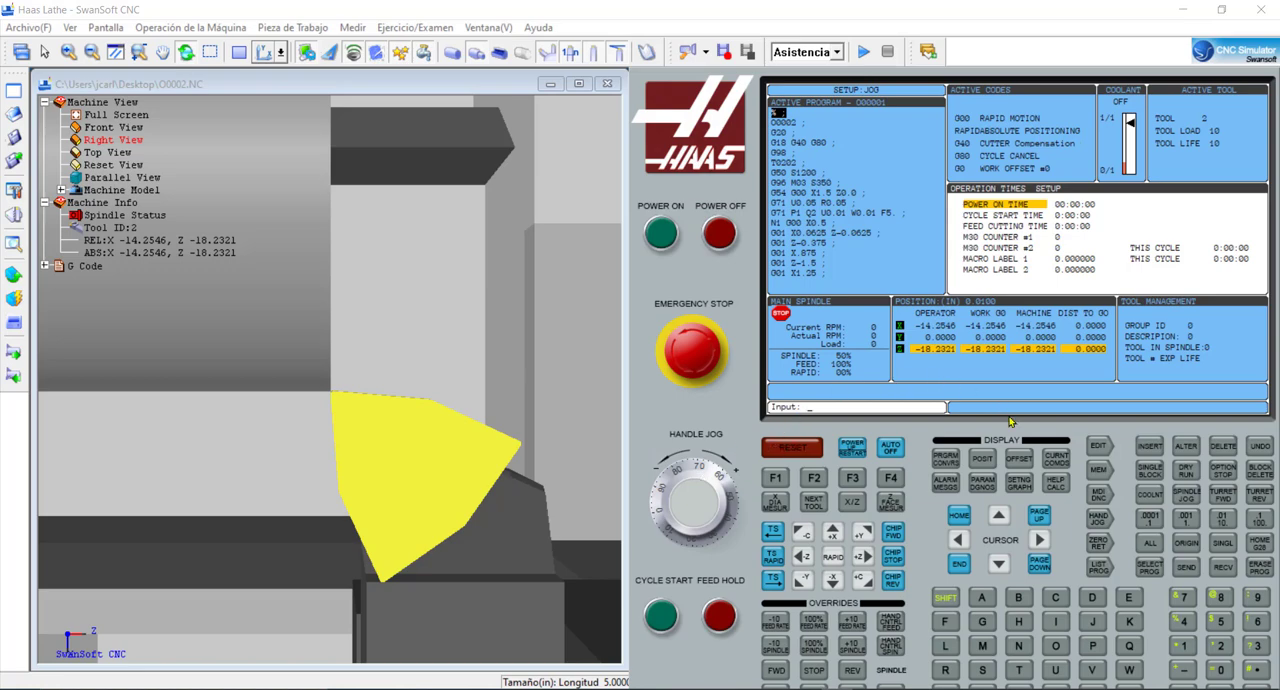
- Record the X diameter measurement for tool 2 in the tool geometry offsets, using a diameter of 1.5
left_click(1019, 459)
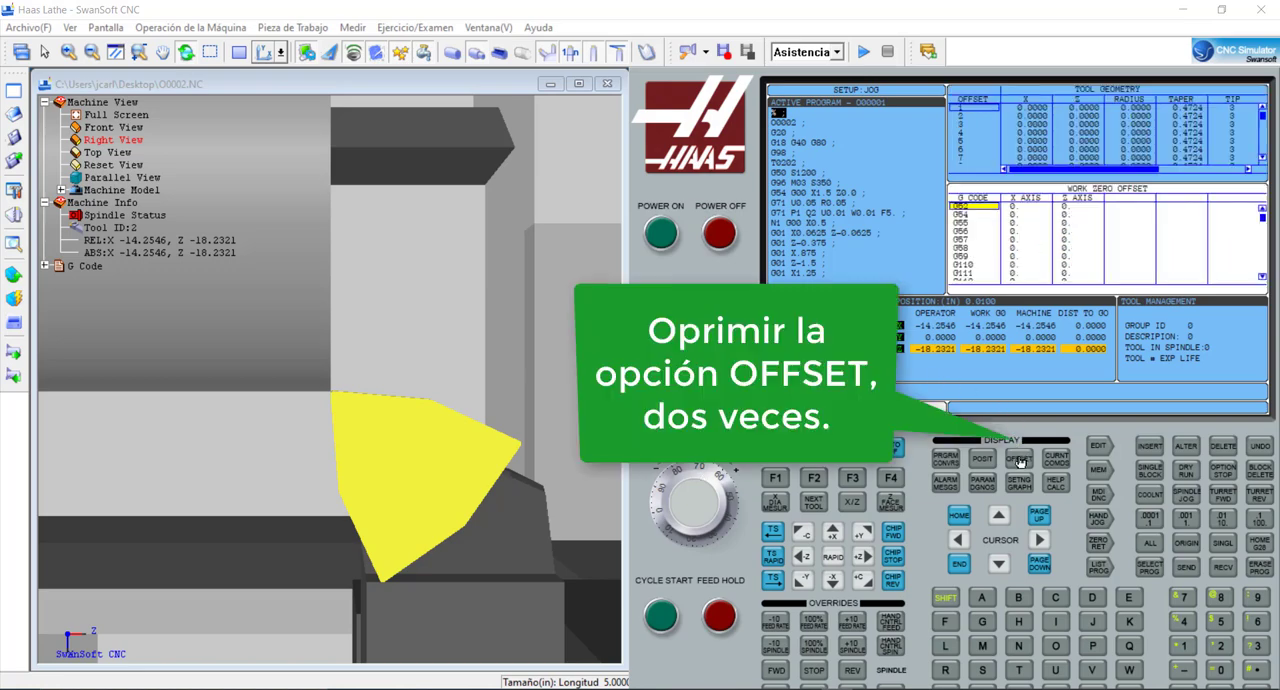
left_click(1019, 459)
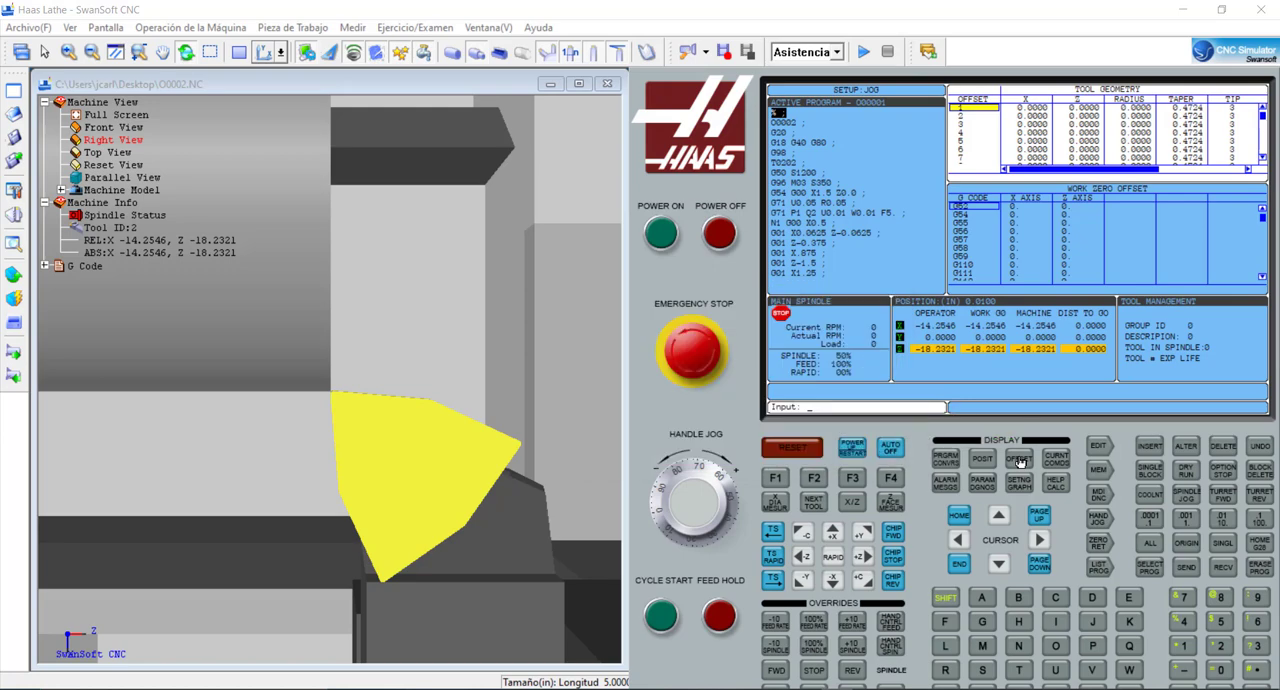
key("Down")
key("Right")
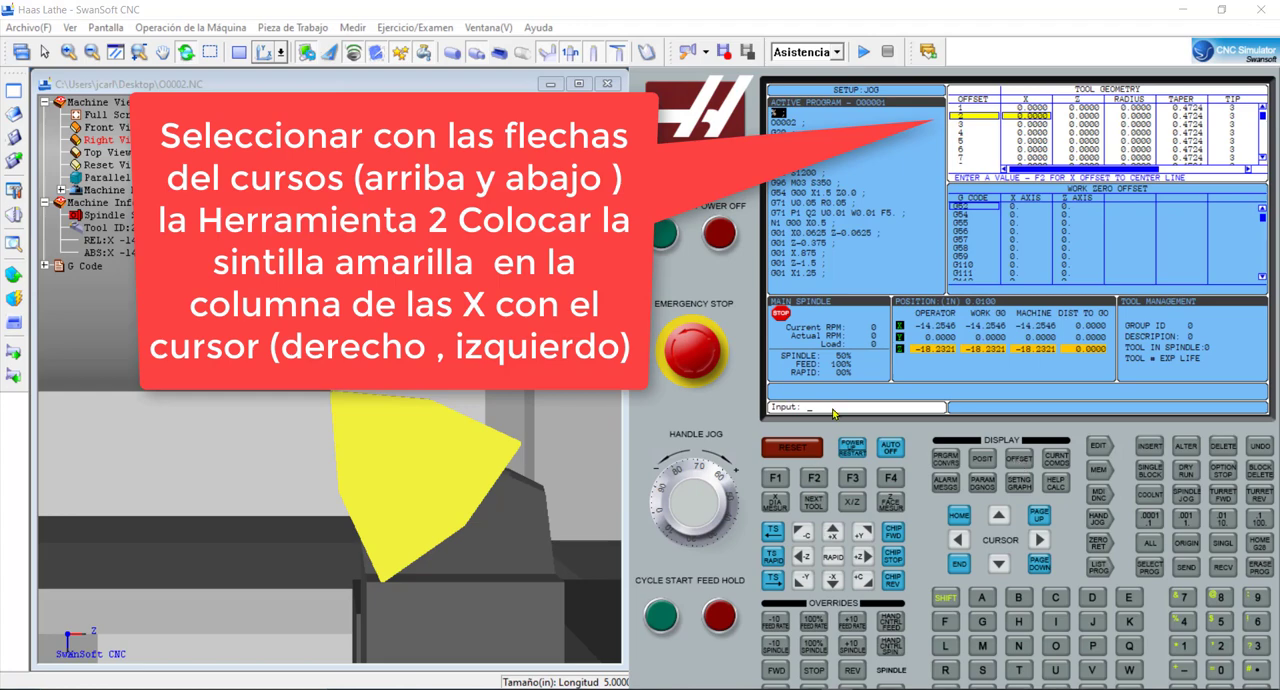
type("1.5")
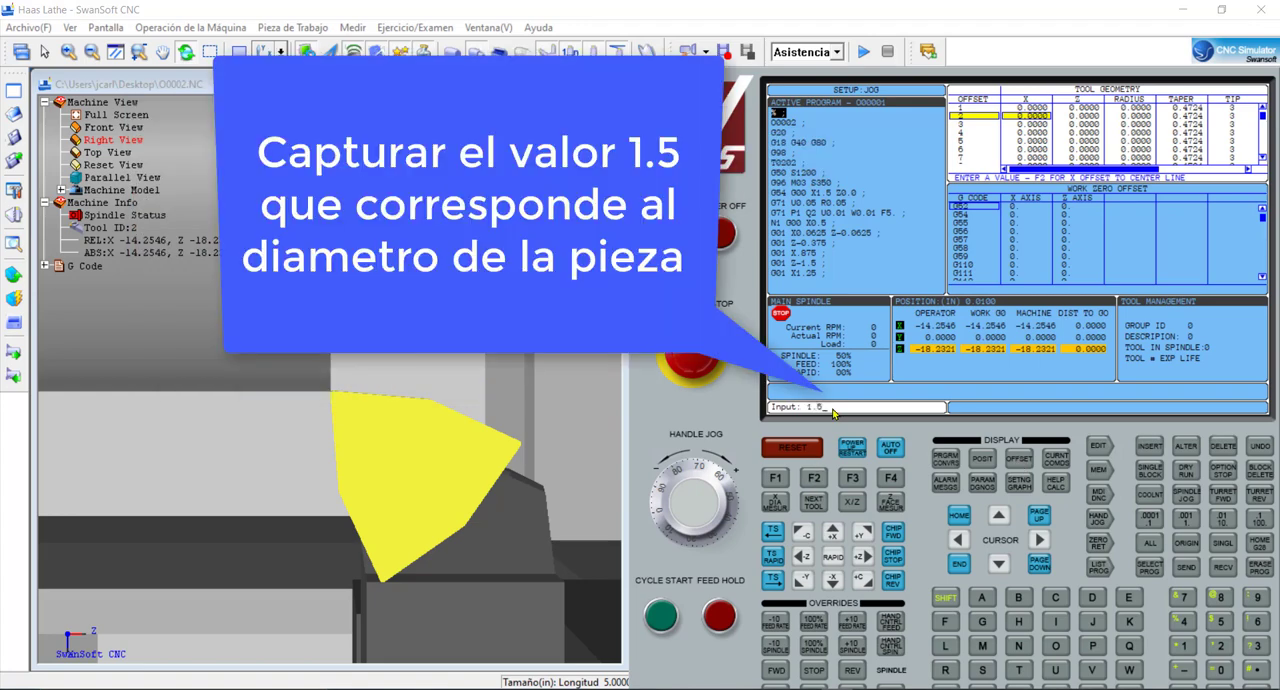
left_click(779, 502)
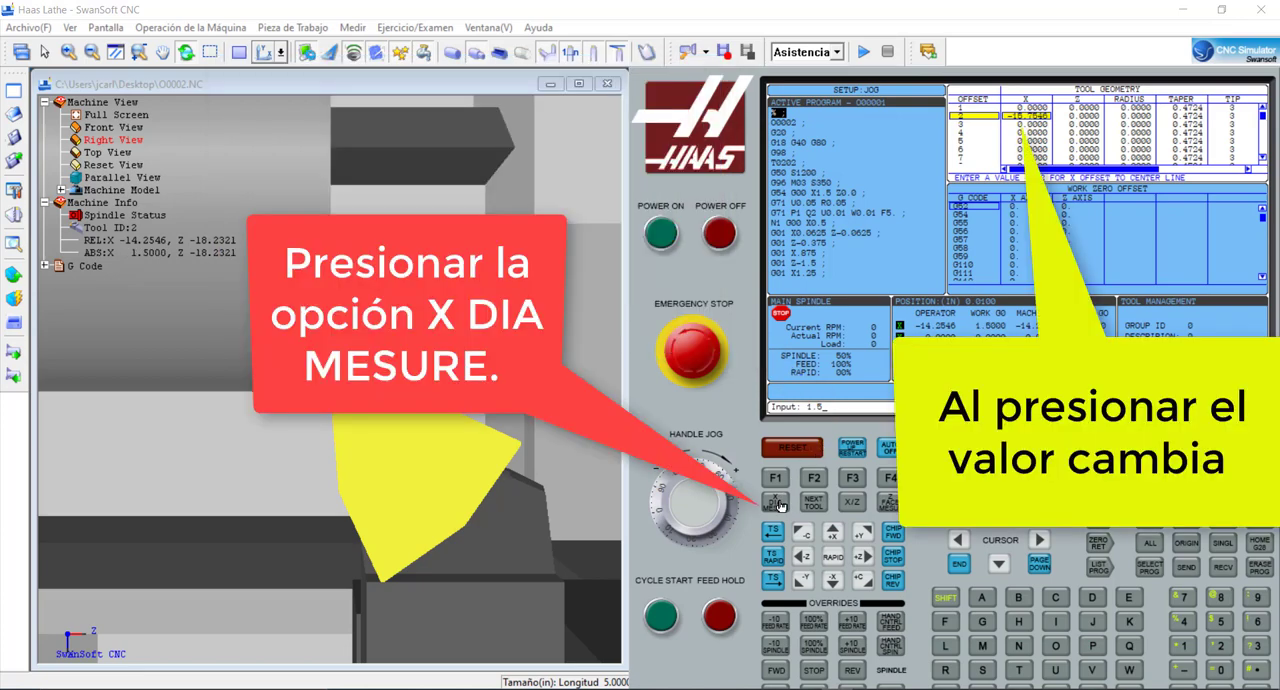
- Record the Z face measurement for tool 2 in the tool geometry offsets, using a value of 0
left_click(779, 502)
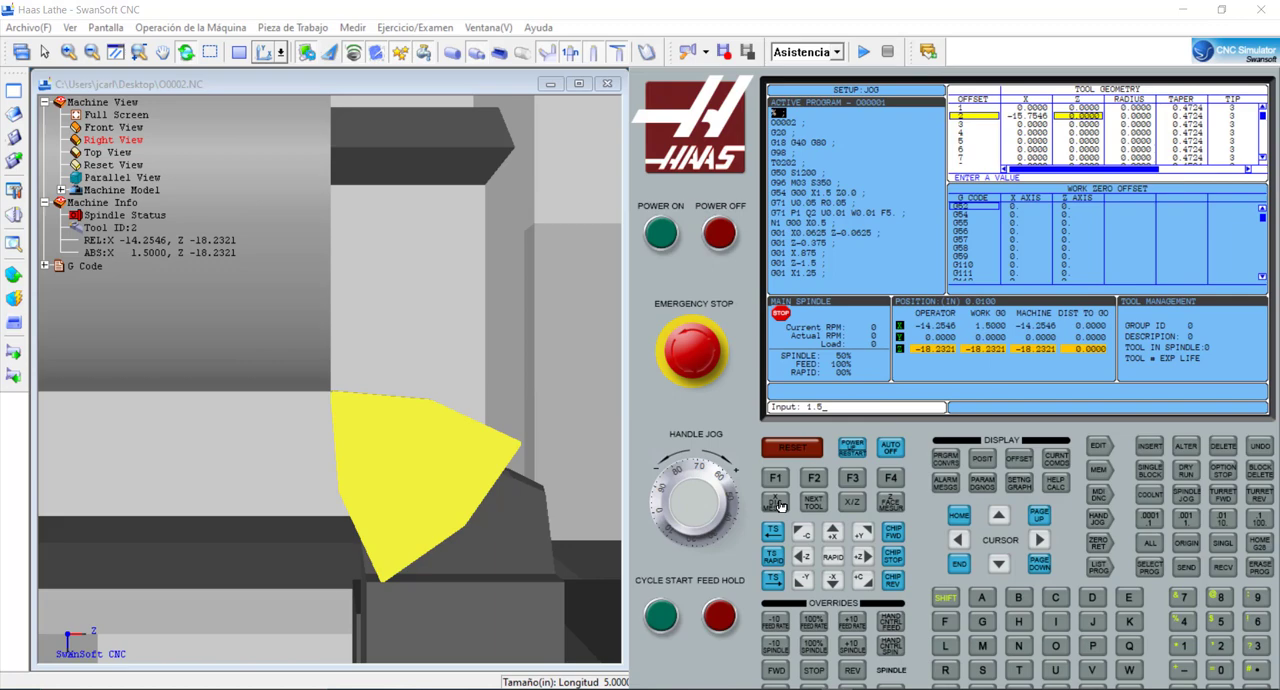
type("0")
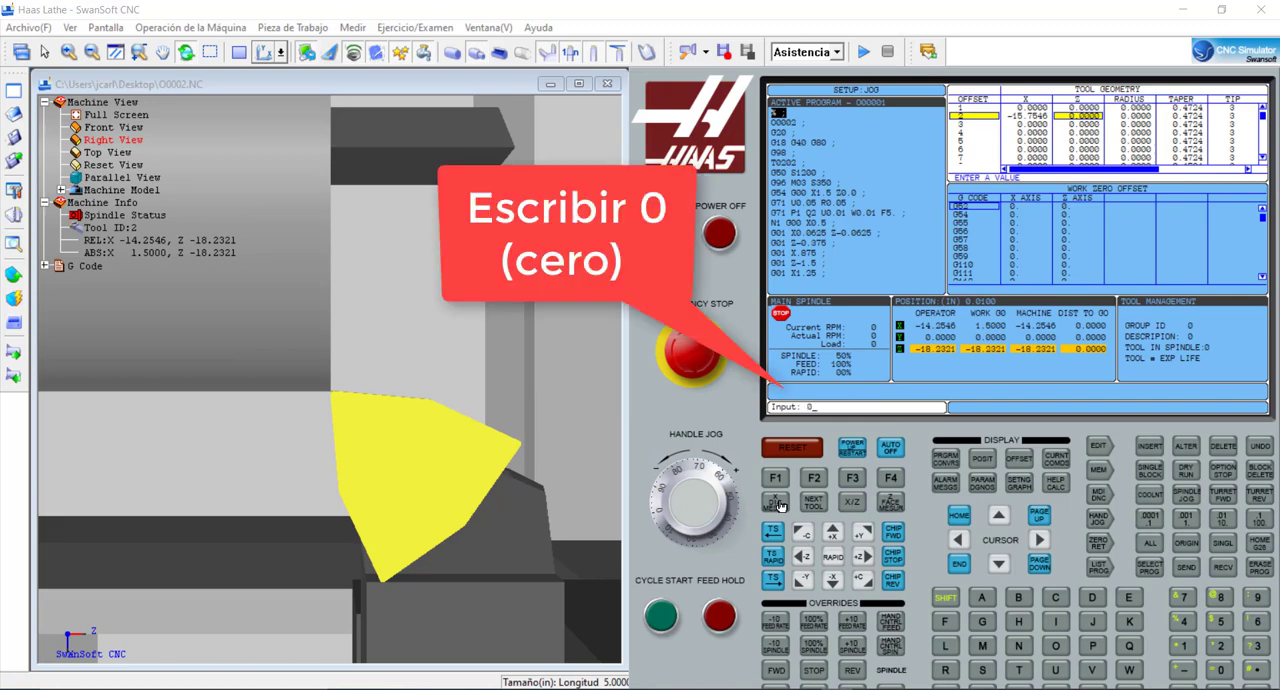
left_click(885, 504)
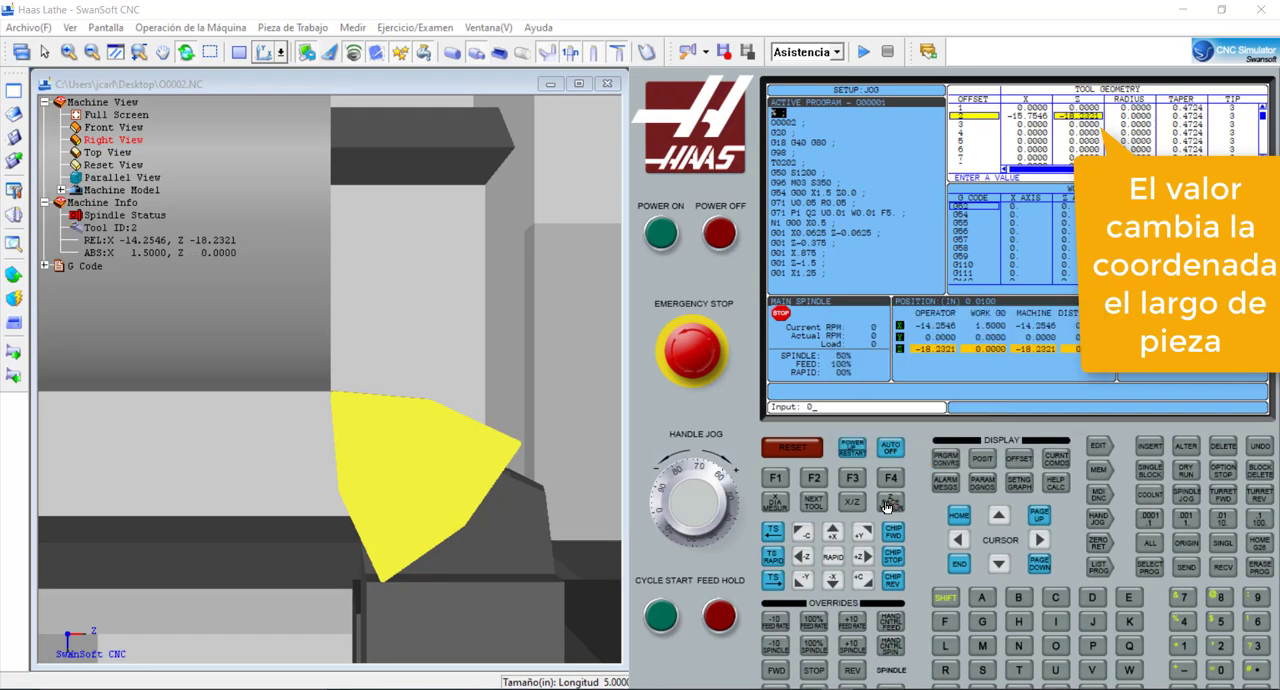
- Return the machine axes to their home position and bring the lathe's control panel back into display
left_click(853, 448)
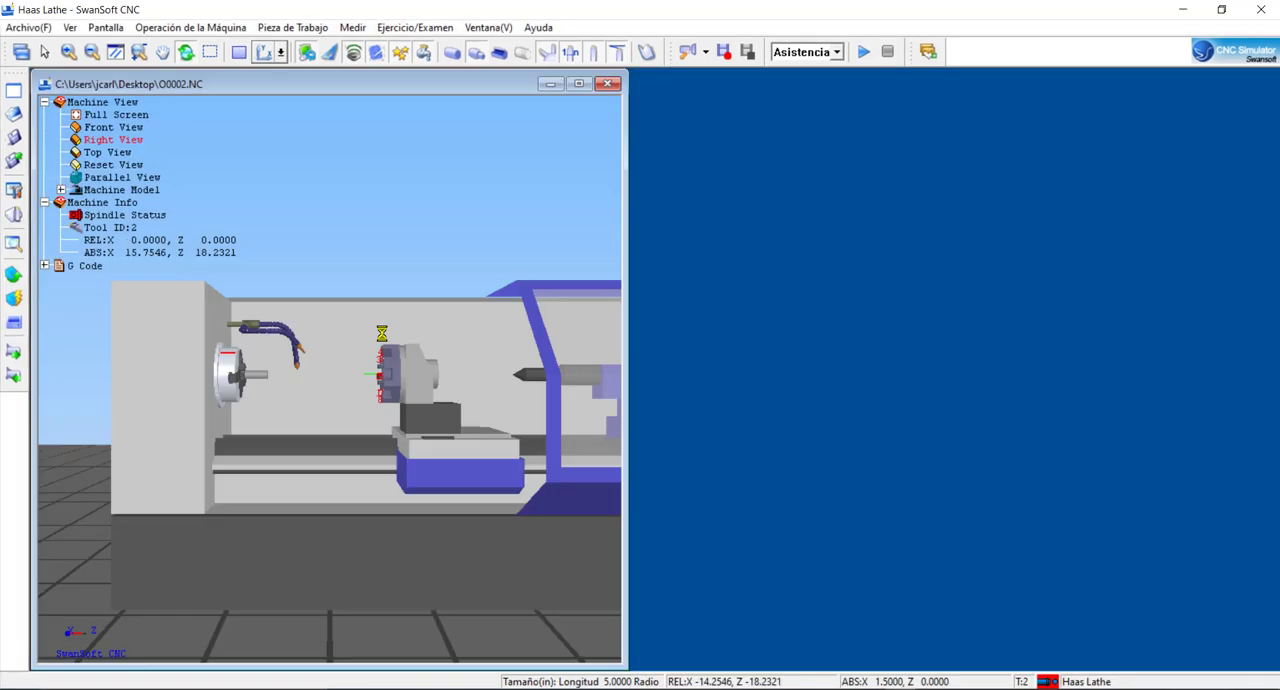
left_click(1185, 13)
left_click(898, 689)
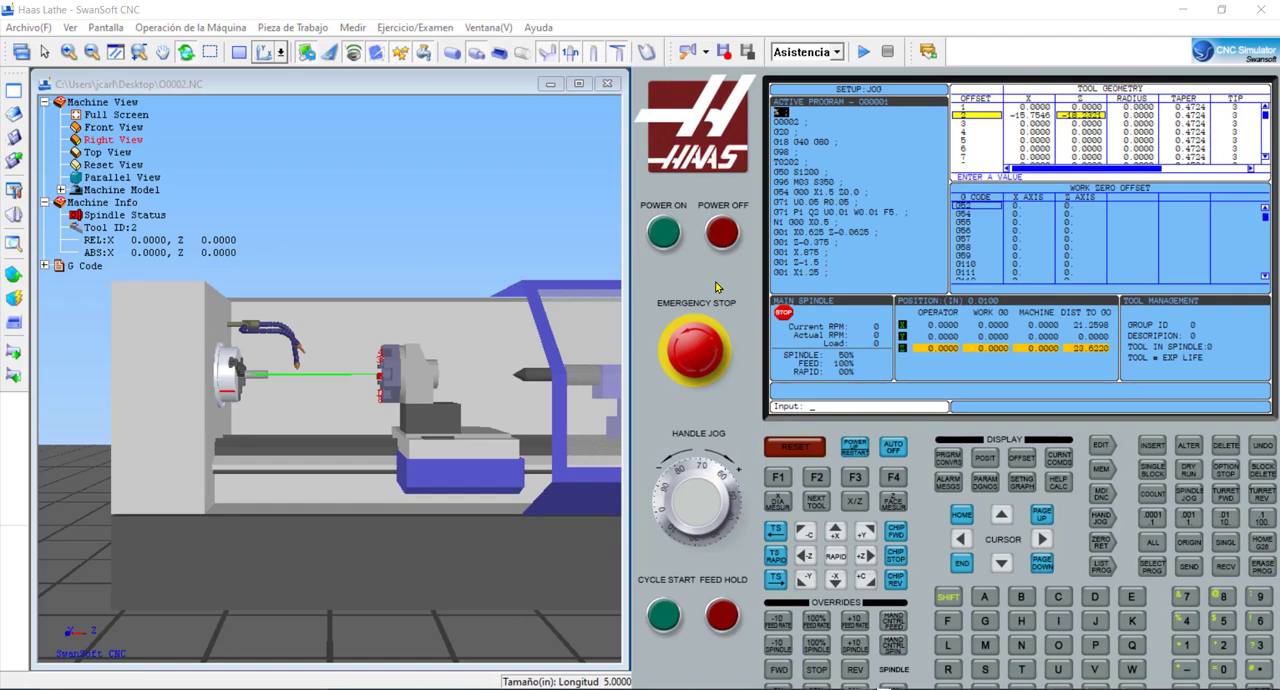
- Close the machine door so the program can be executed
left_click_drag(341, 329, 308, 384)
scroll(306, 381, "up", 3)
scroll(306, 382, "up", 5)
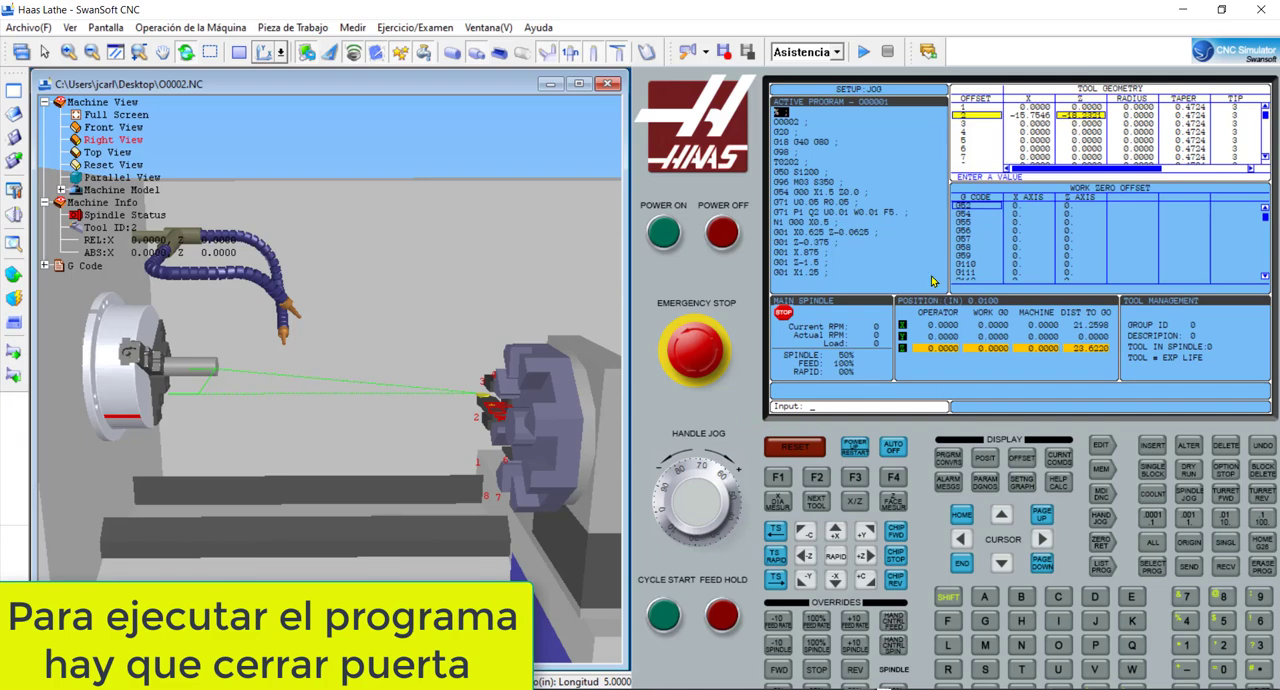
left_click(190, 27)
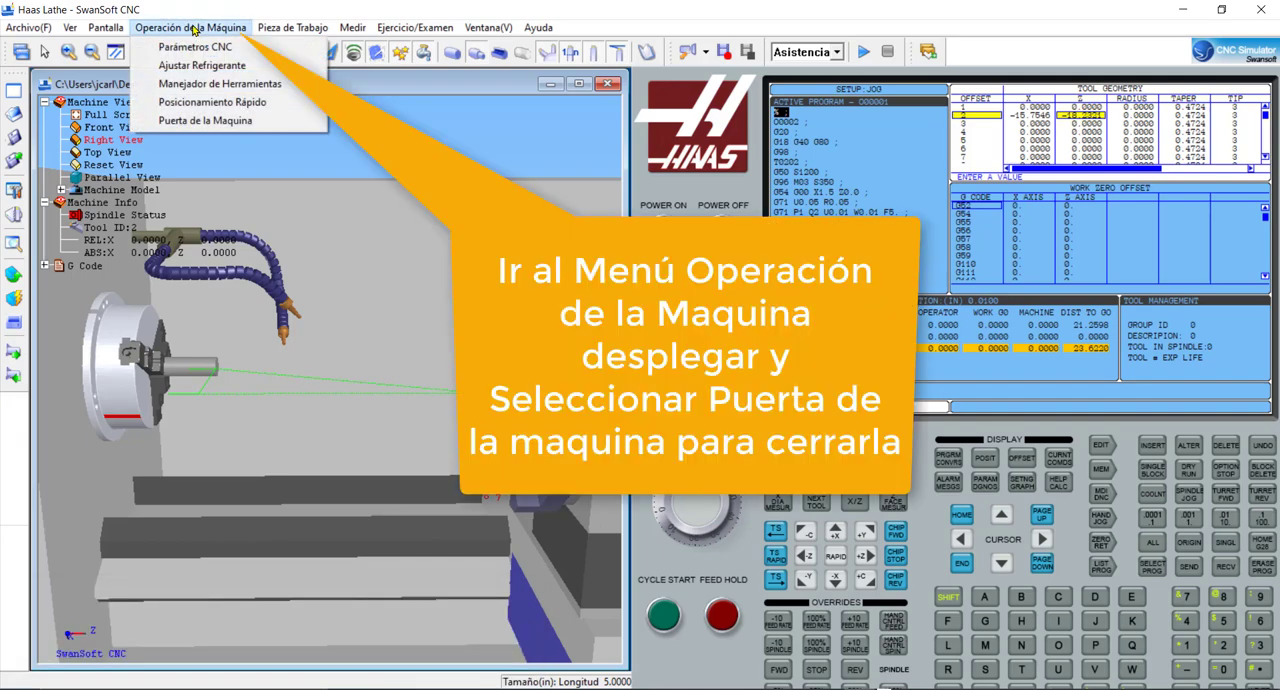
left_click(210, 124)
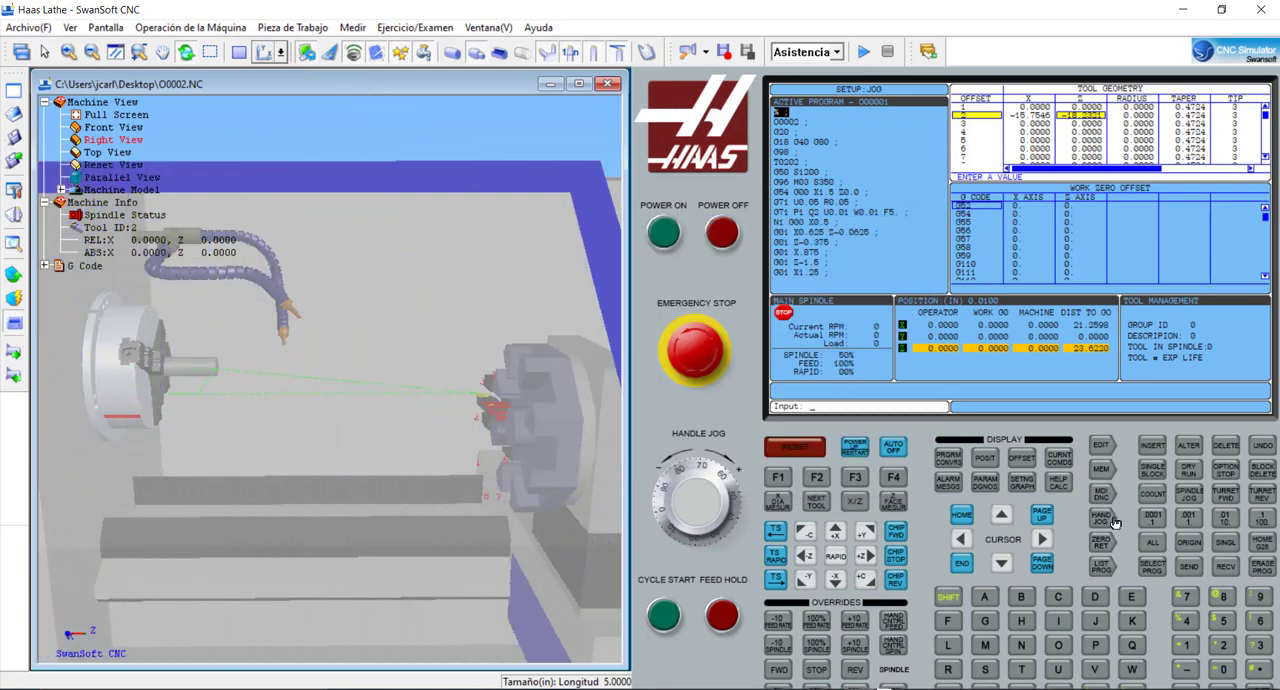
- Switch the control to memory mode and start the cycle, watching the tool turn the workpiece up close
left_click(1106, 472)
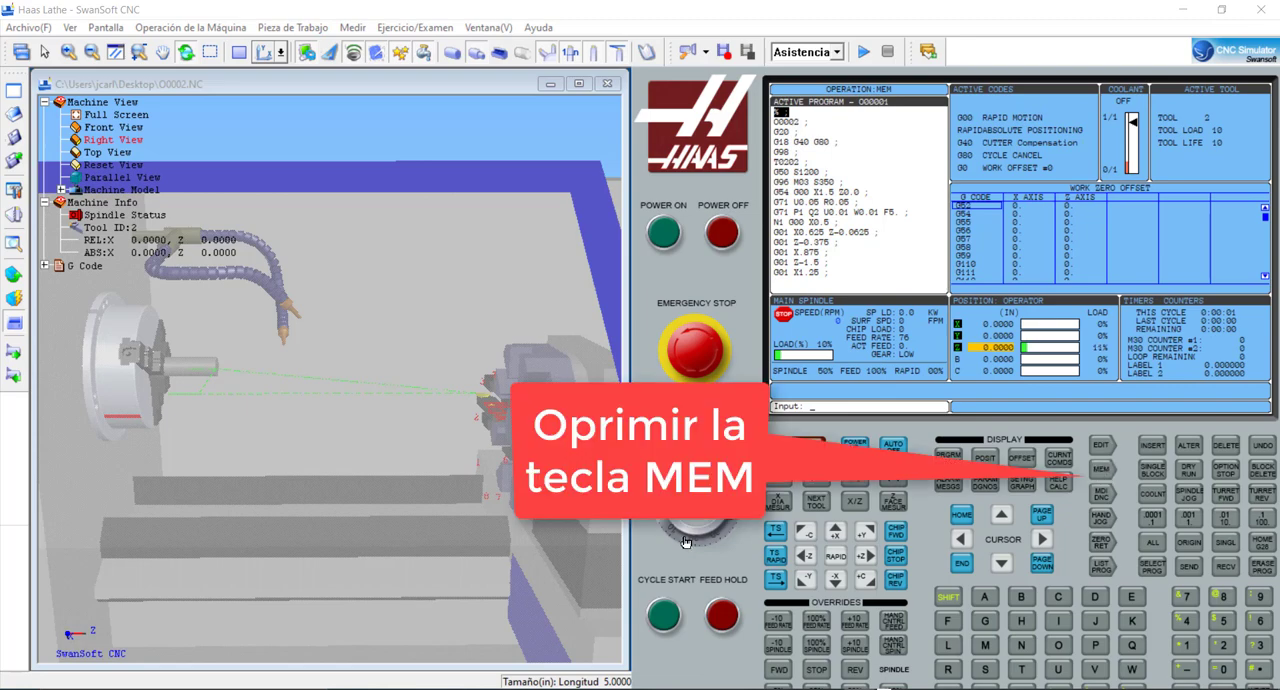
left_click(665, 618)
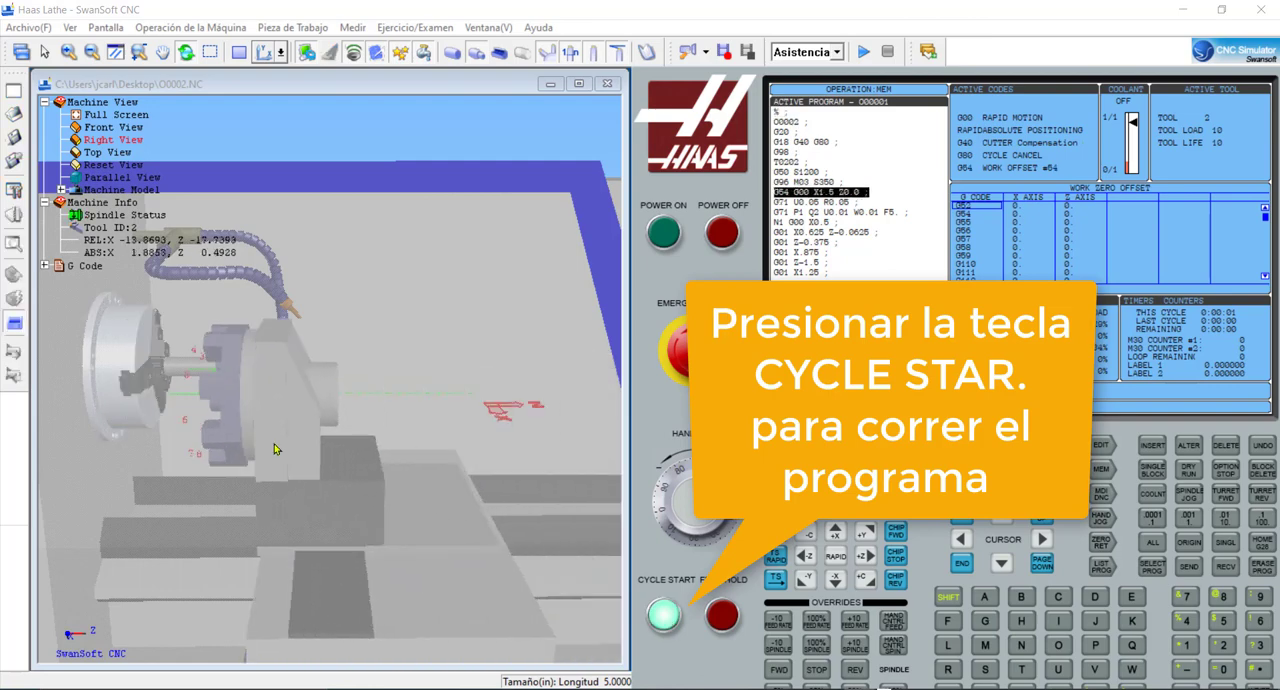
scroll(160, 330, "up", 5)
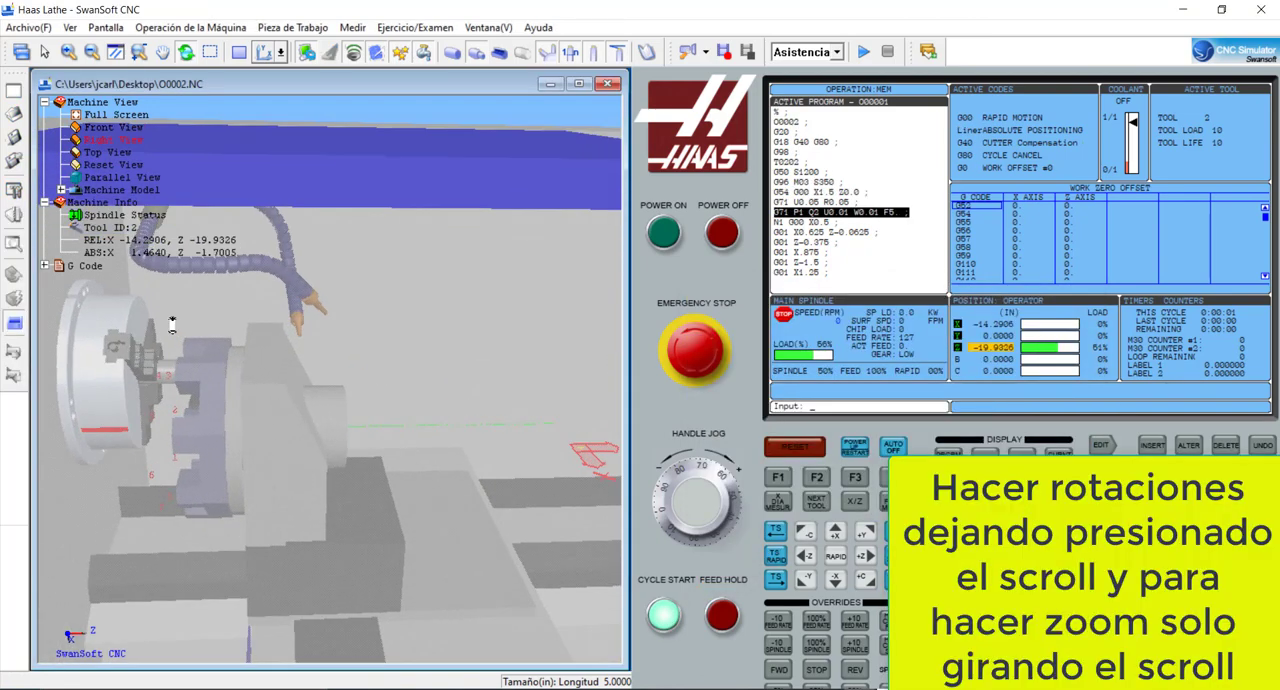
middle_click_drag(167, 318, 310, 481)
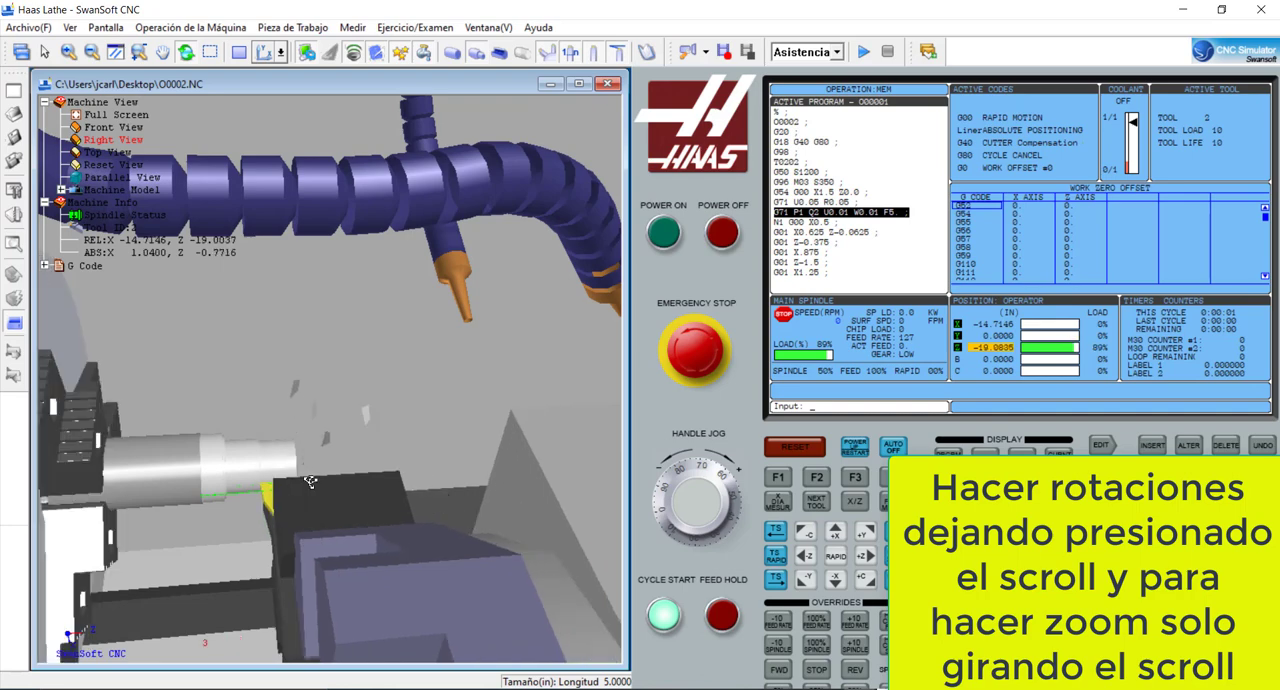